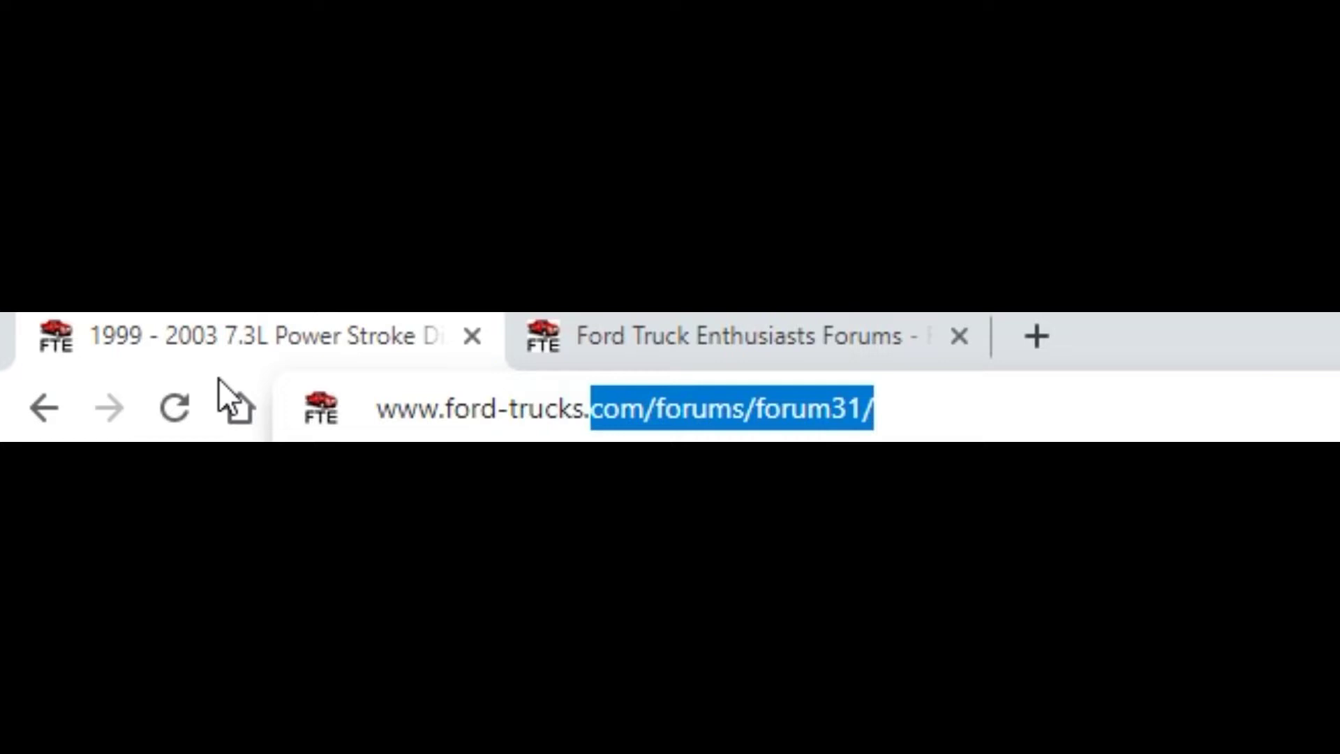
key(shift+Right)
key(shift+Right)
key(shift+Right)
key(BackSpace)
key(Return)
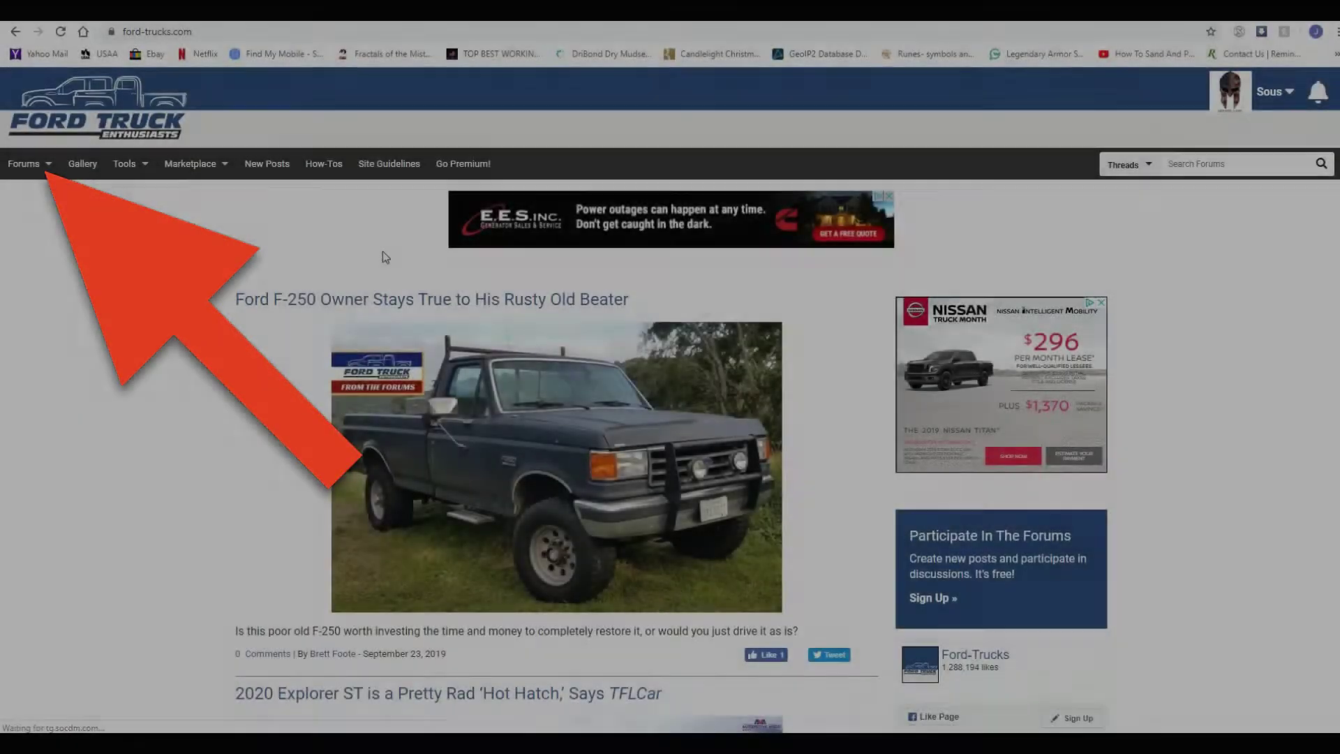
Step: Go to the PID Charting Tool thread in the 7.3L Power Stroke Diesel forum and scroll to its attachments
click(49, 166)
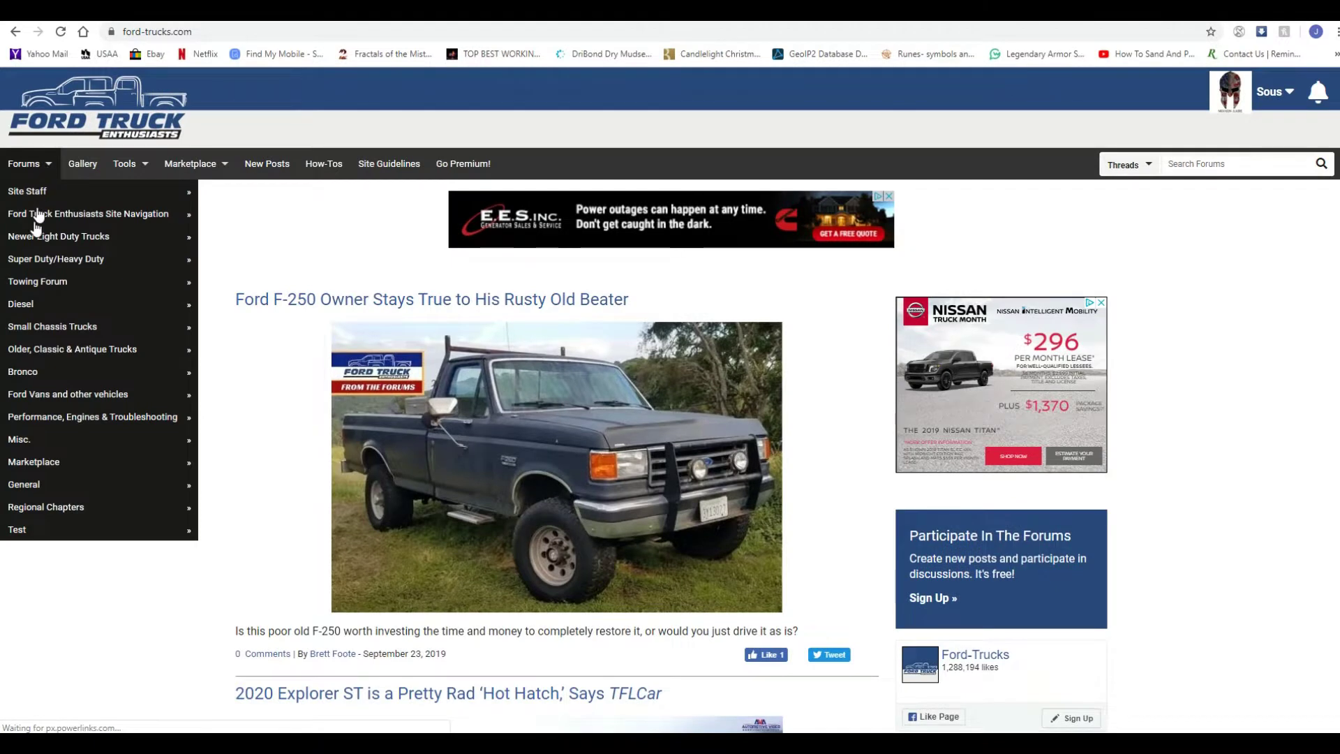
mouse_move(42, 305)
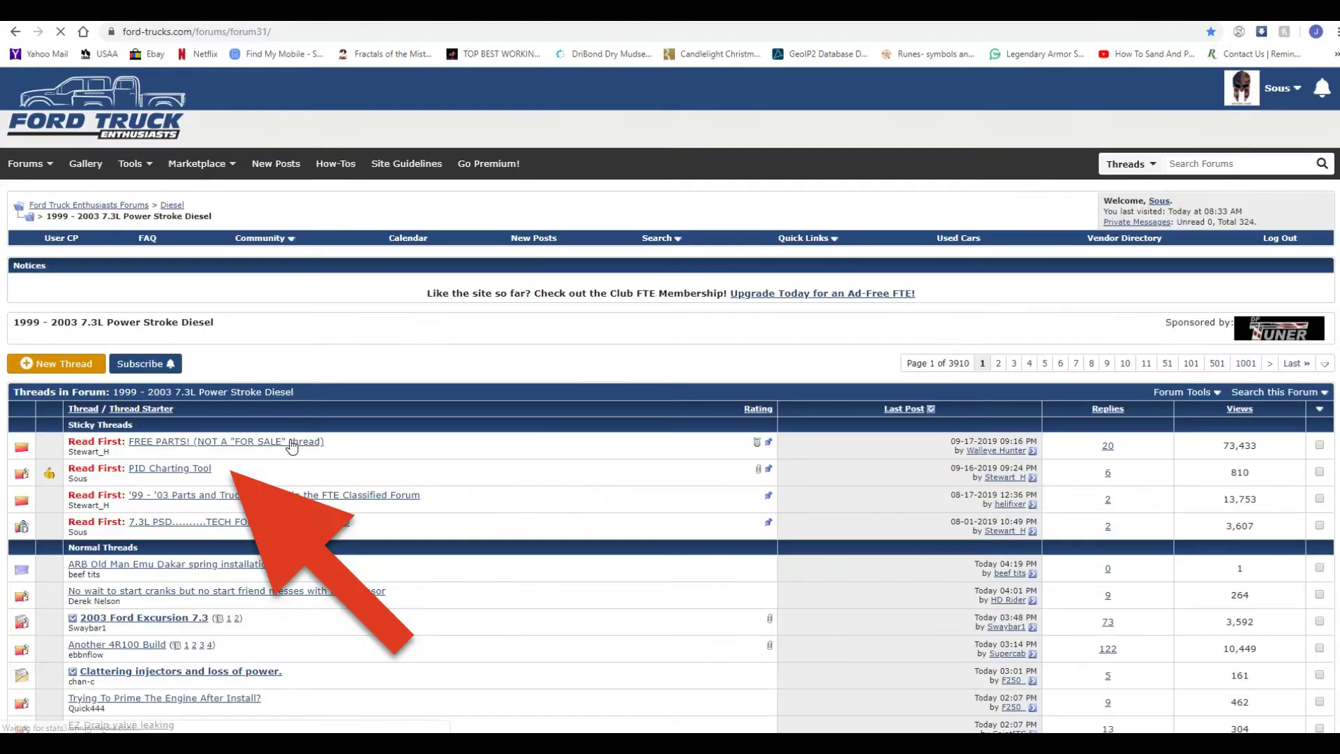
click(176, 466)
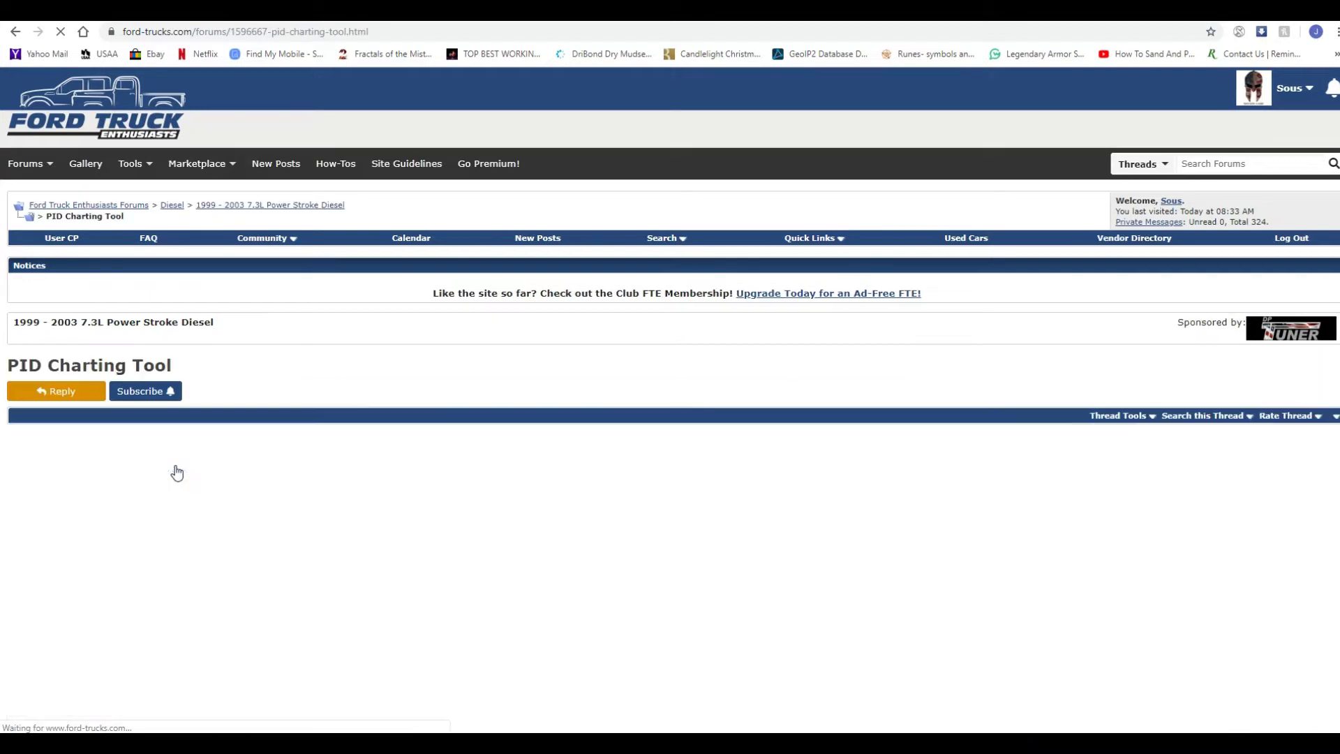
scroll(450, 443, down, 3)
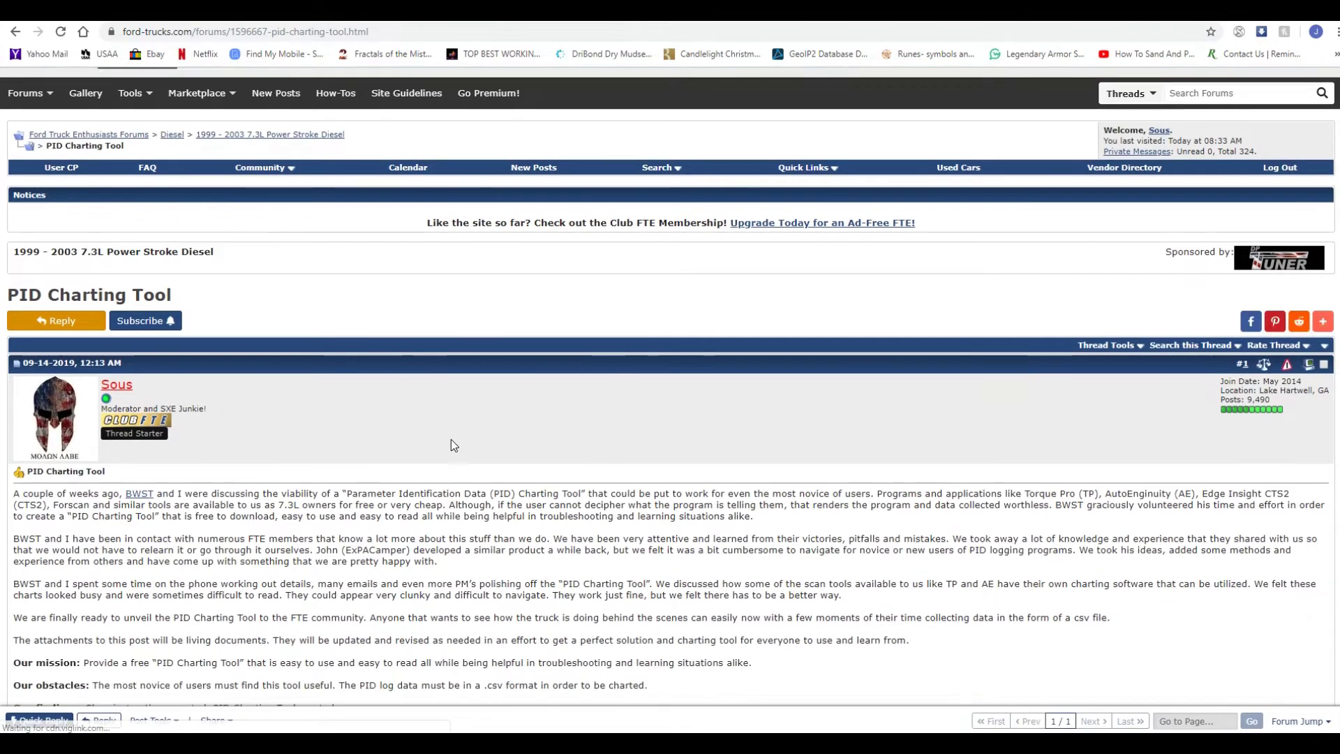
scroll(452, 439, down, 2)
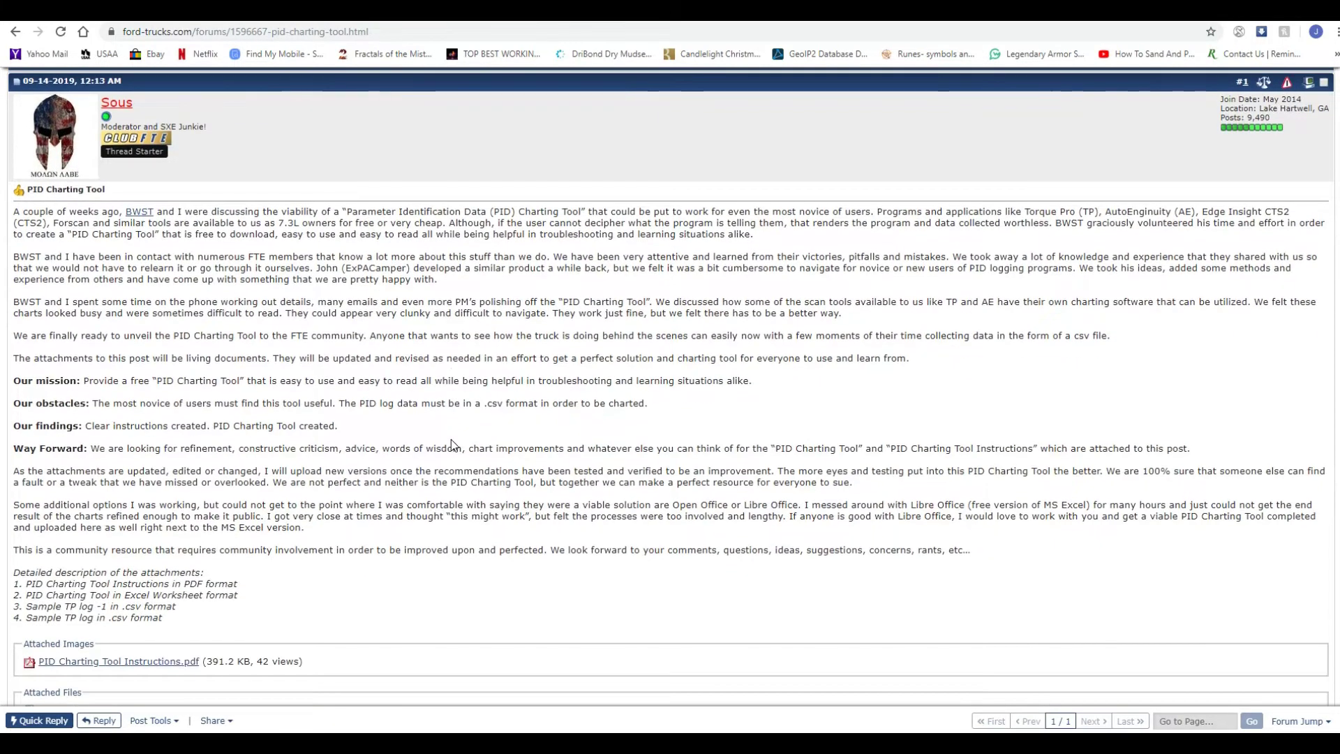
scroll(451, 444, down, 1)
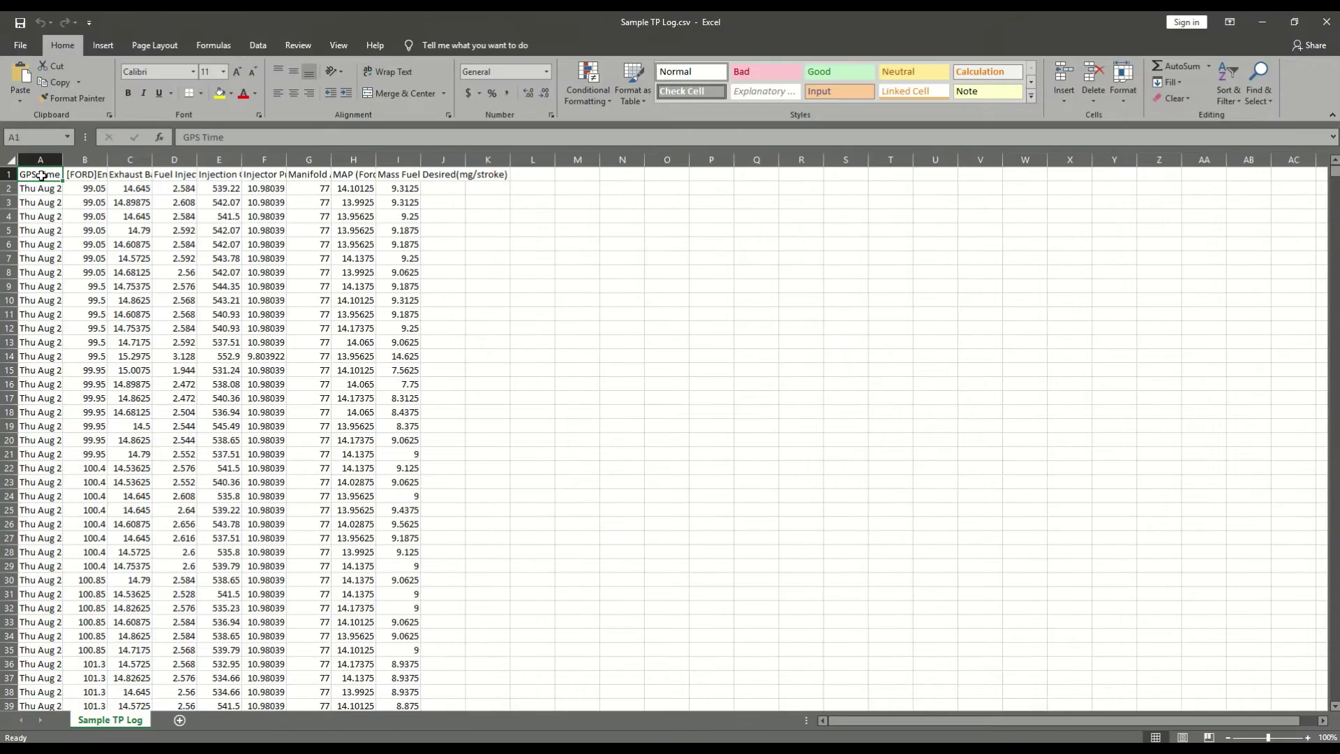
Step: Select and copy all the logged PID data in Sample TP Log.csv
key(ctrl+shift+End)
key(ctrl+c)
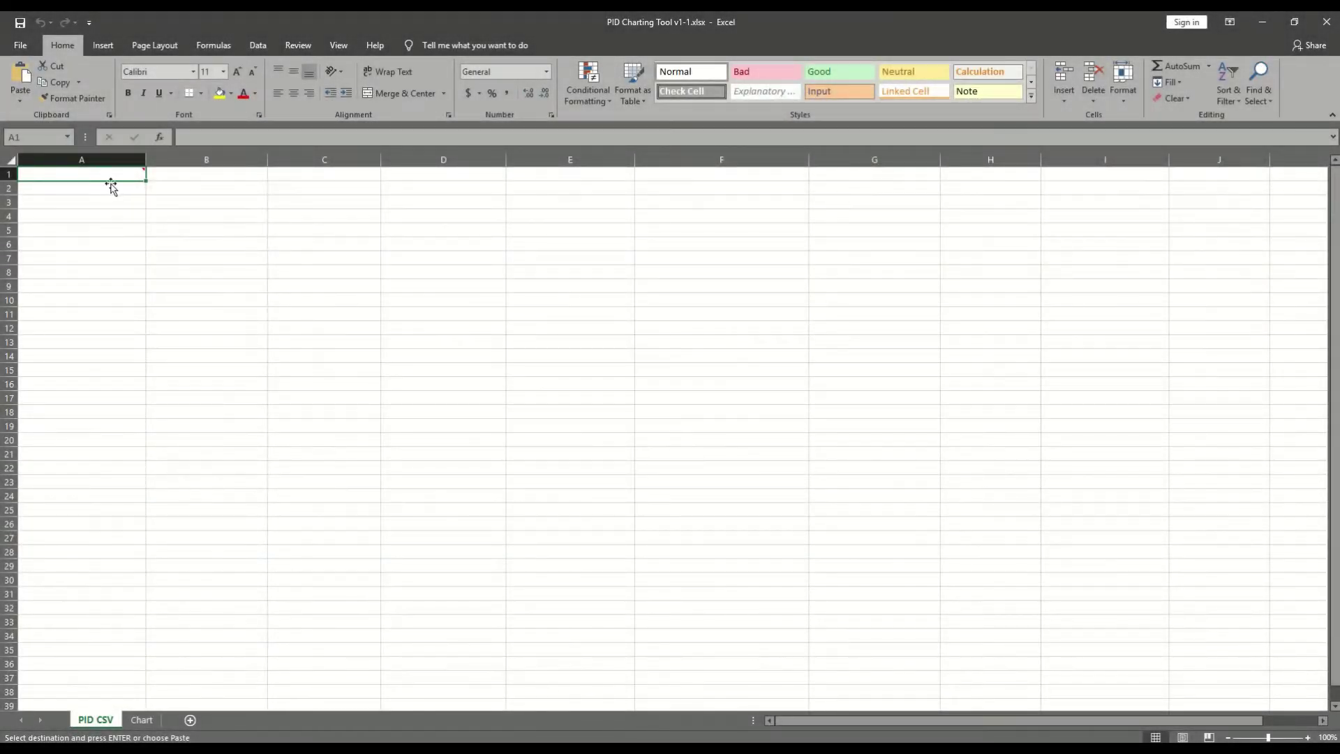
Step: Paste the sample log data into cell A1 of the PID CSV sheet
mouse_move(107, 175)
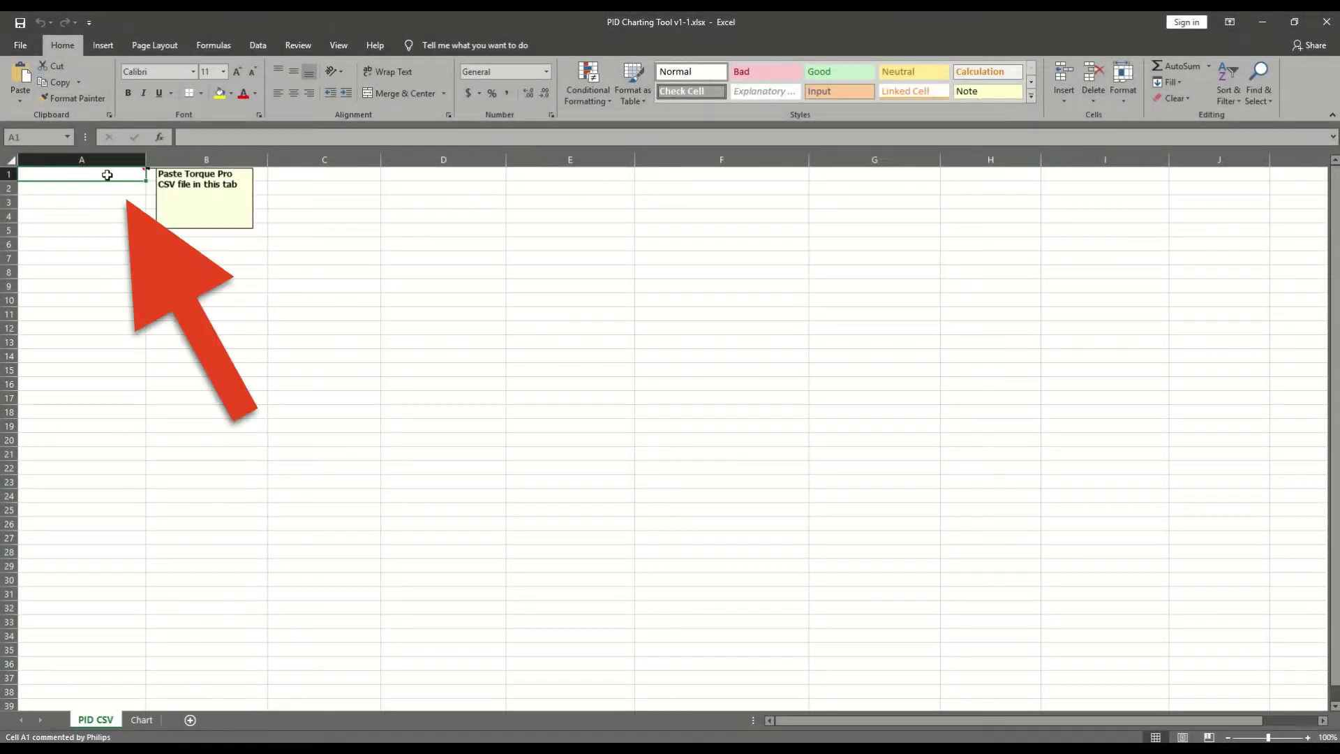
key(ctrl+v)
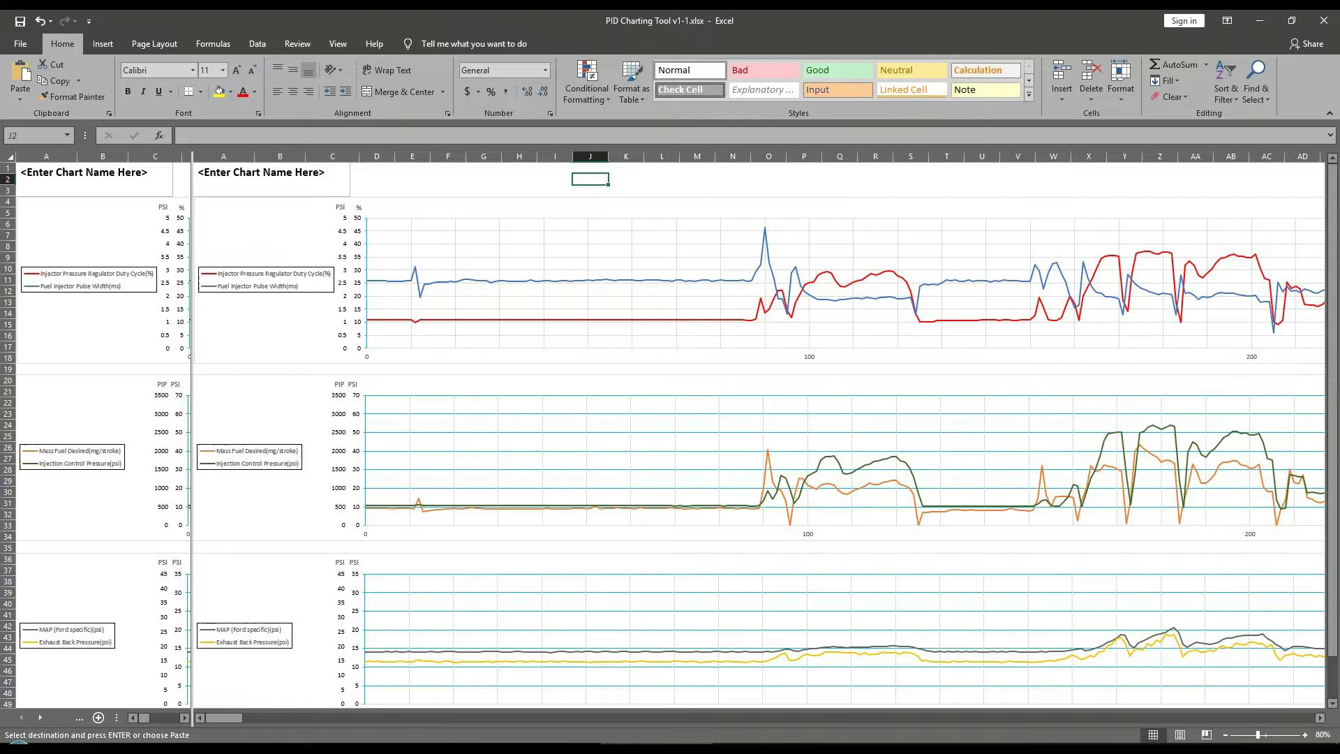
Step: Swap the top chart's Fuel Injector Pulse Width series for Exhaust Back Pressure
right_click(553, 283)
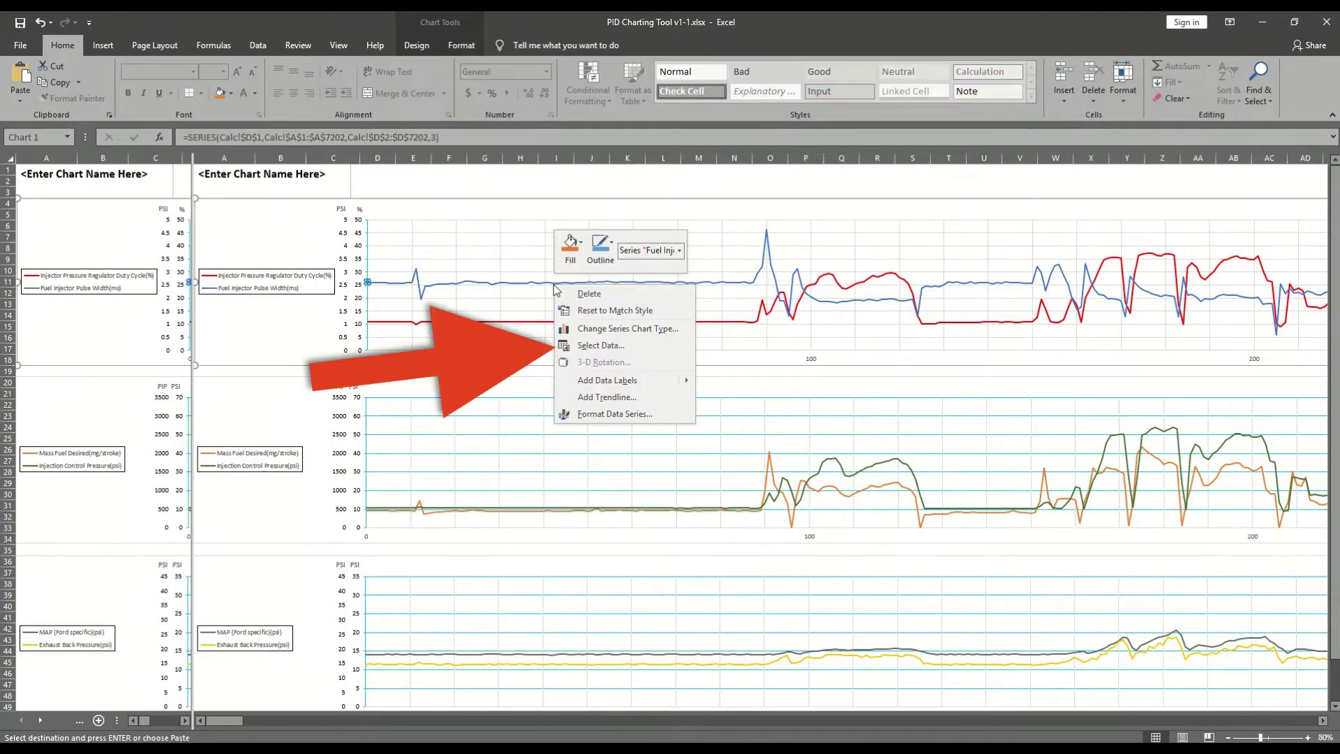
click(600, 345)
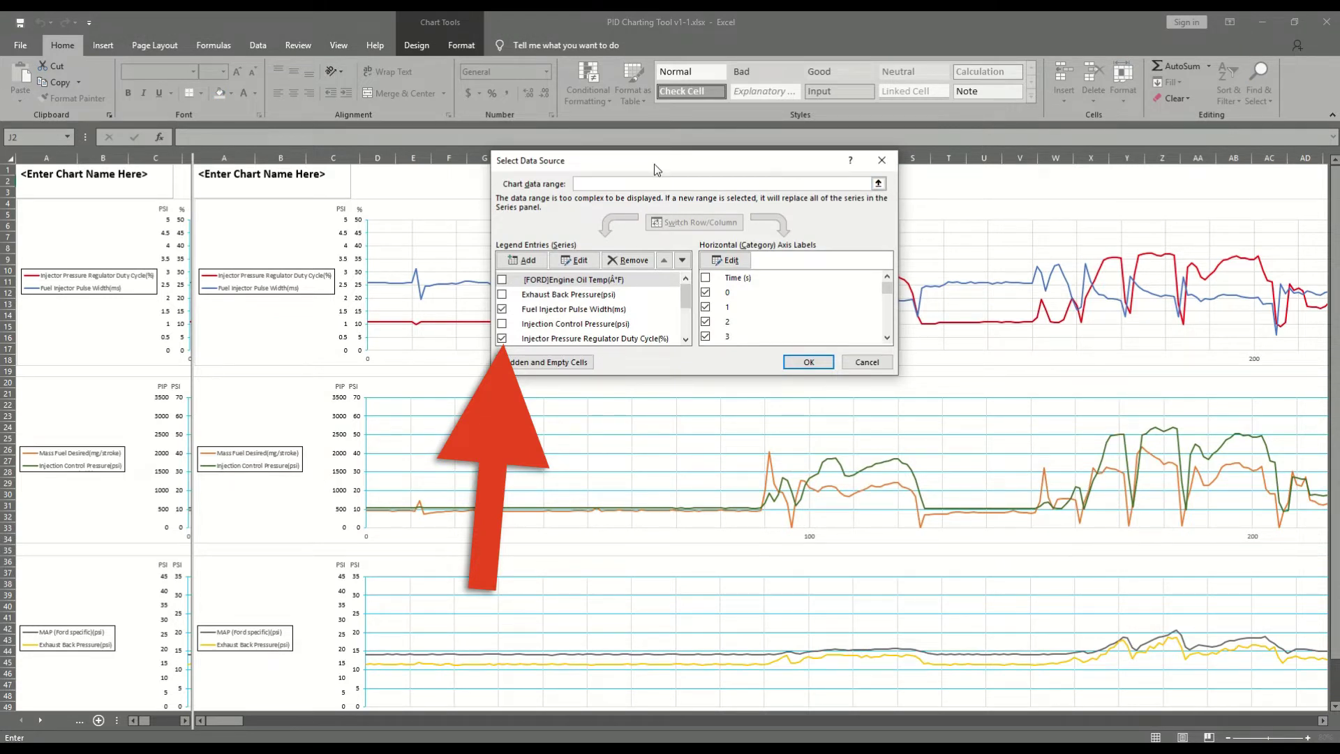
click(502, 309)
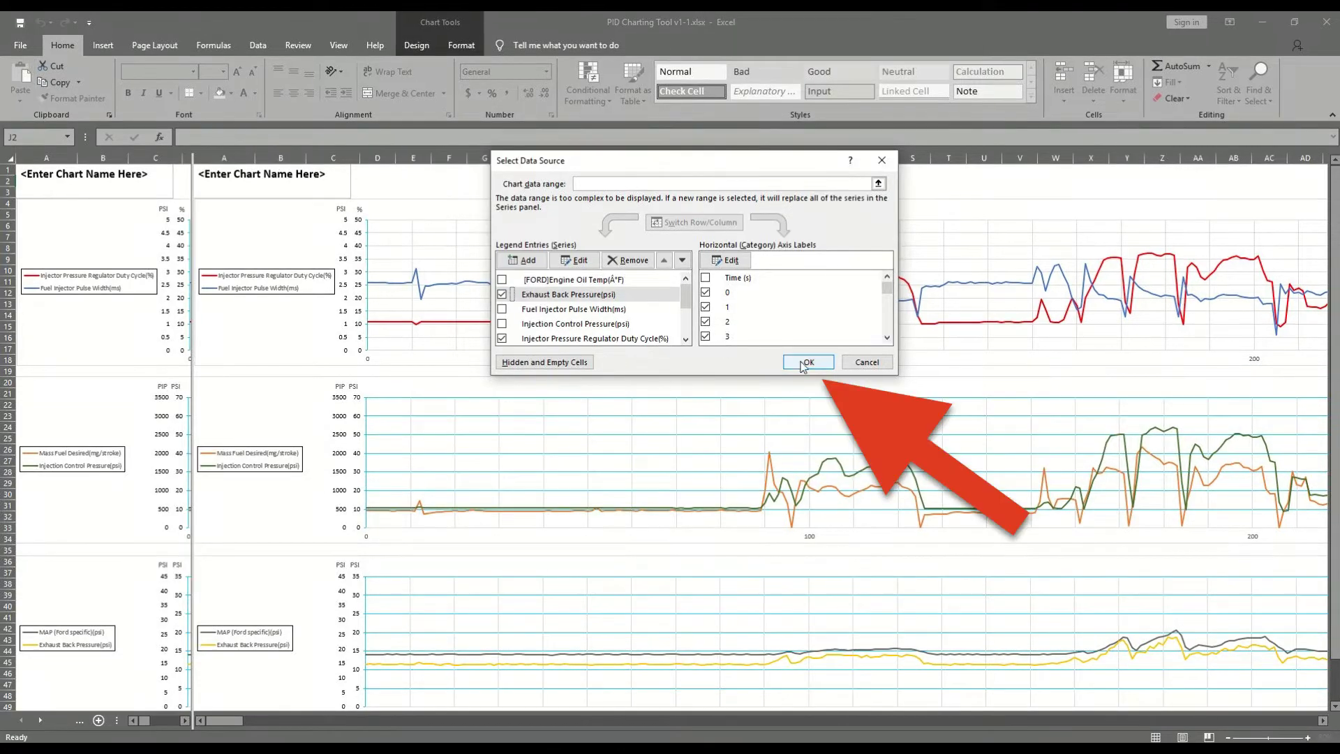
click(806, 363)
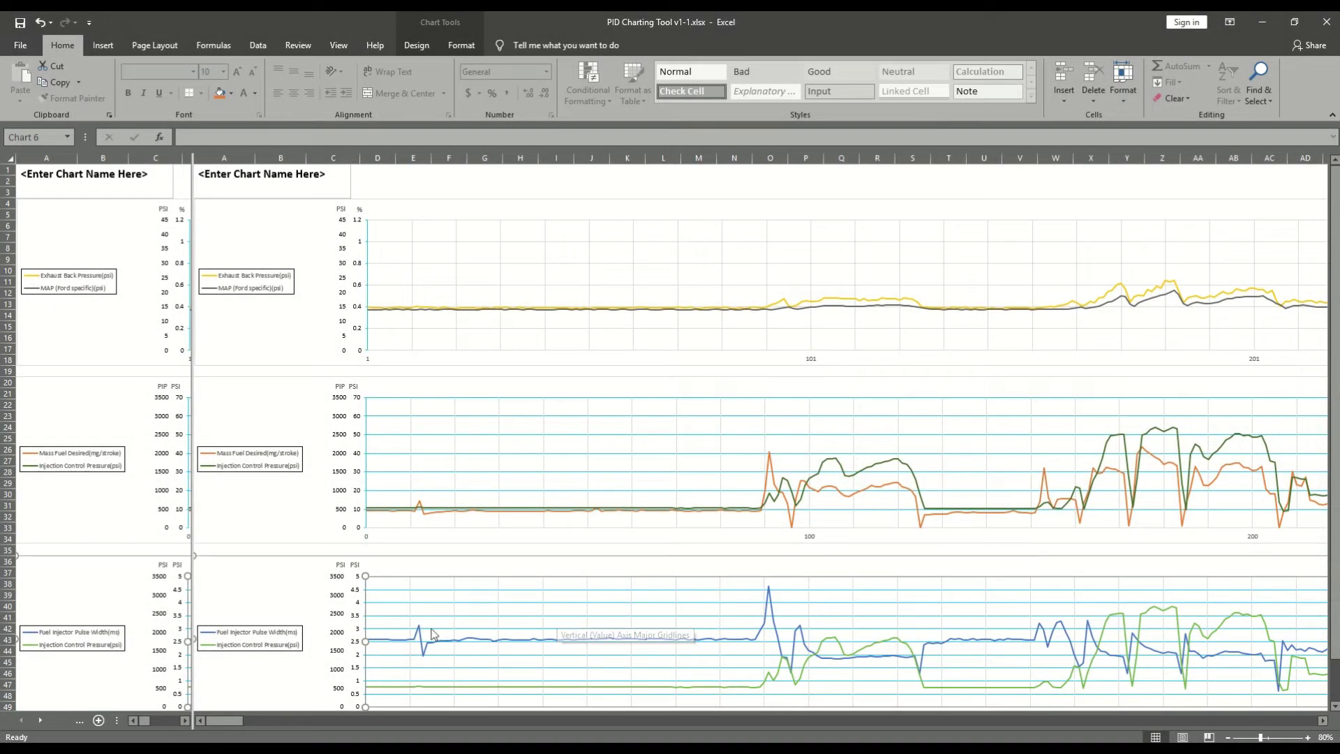
mouse_move(420, 632)
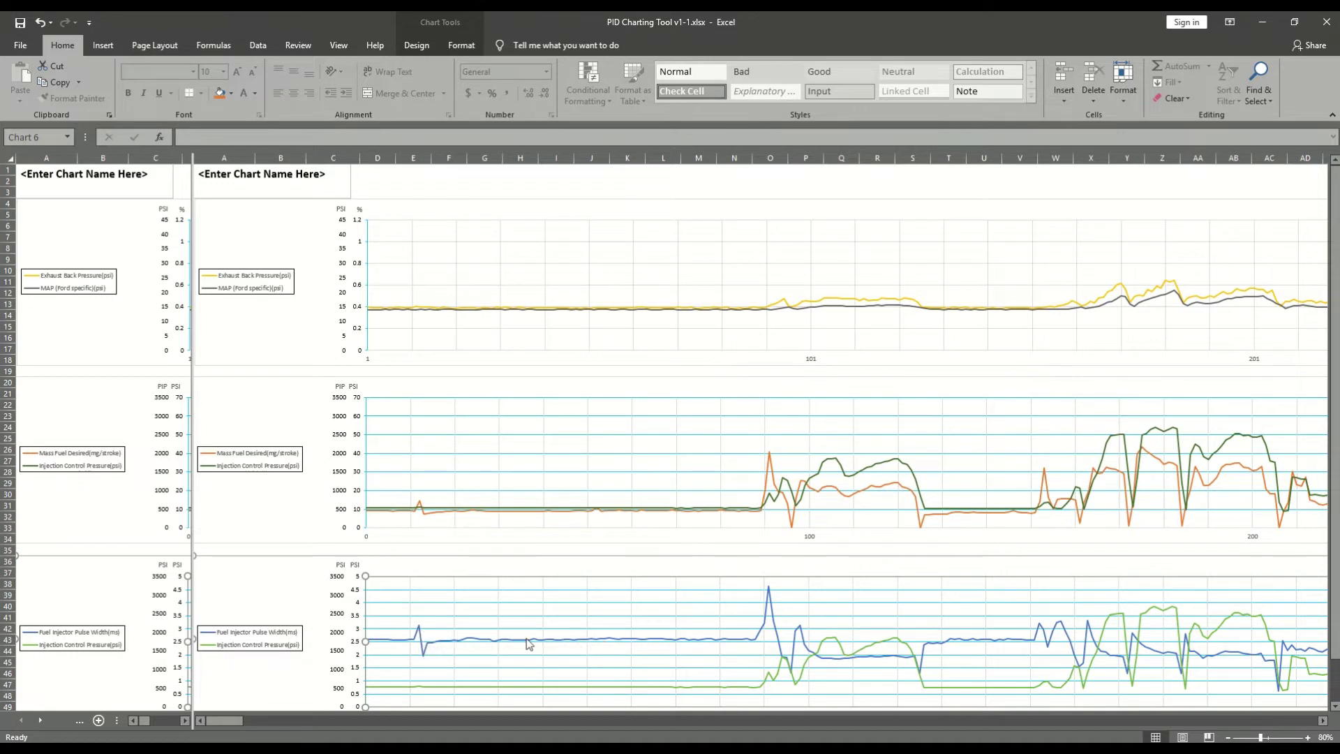
mouse_move(532, 644)
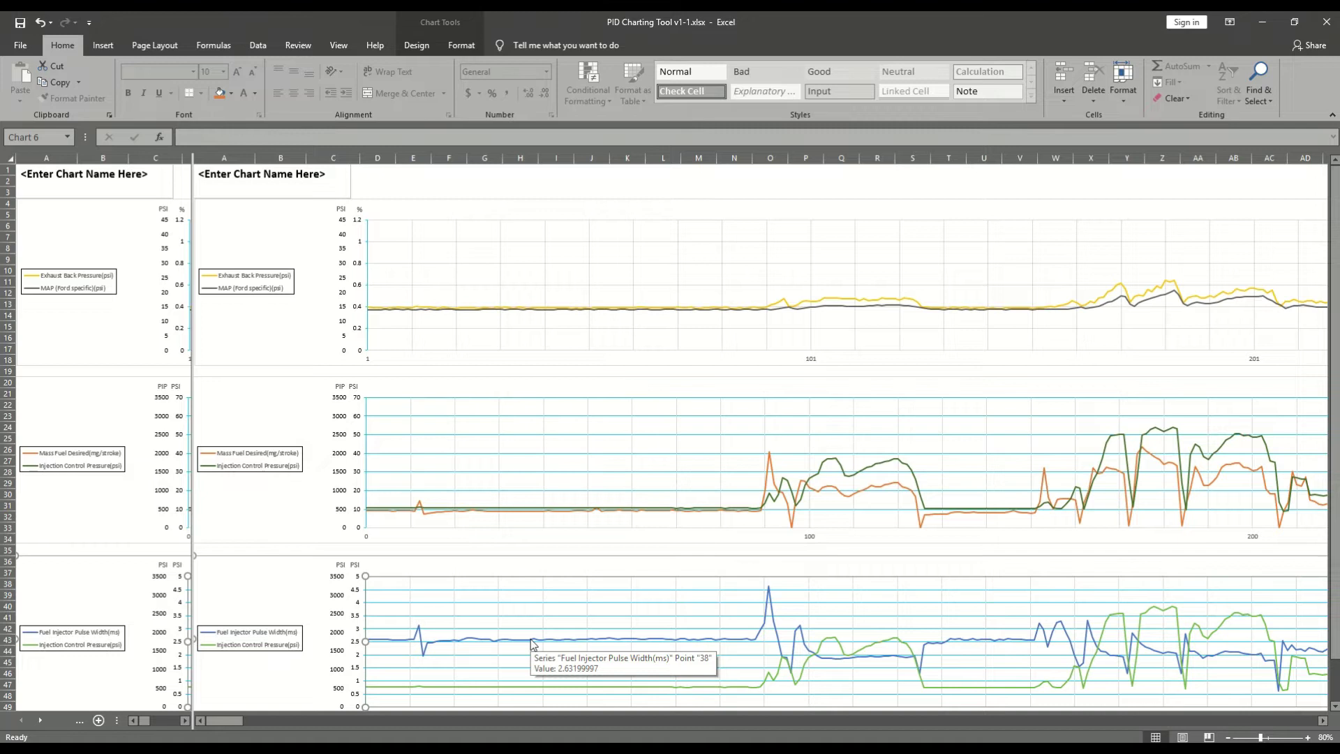
key(Up)
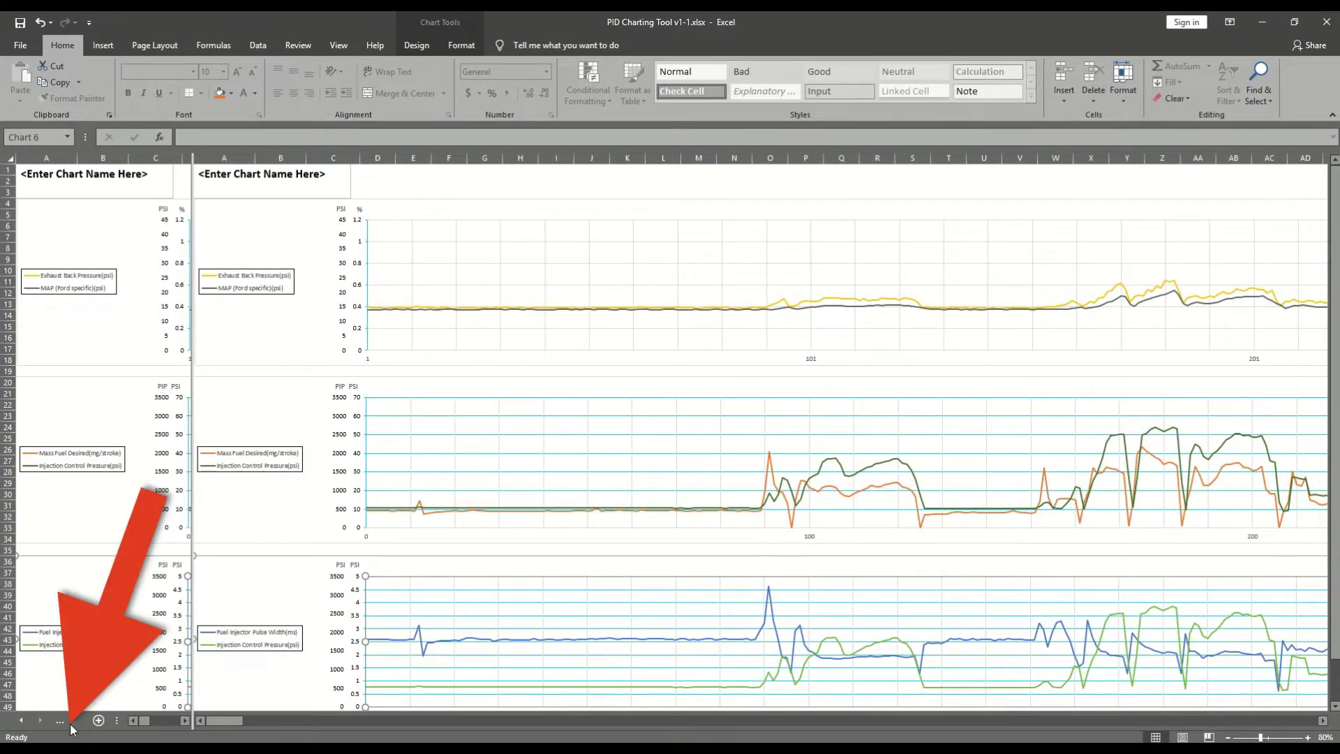
Step: Clear the pasted log data from the PID CSV sheet
click(61, 722)
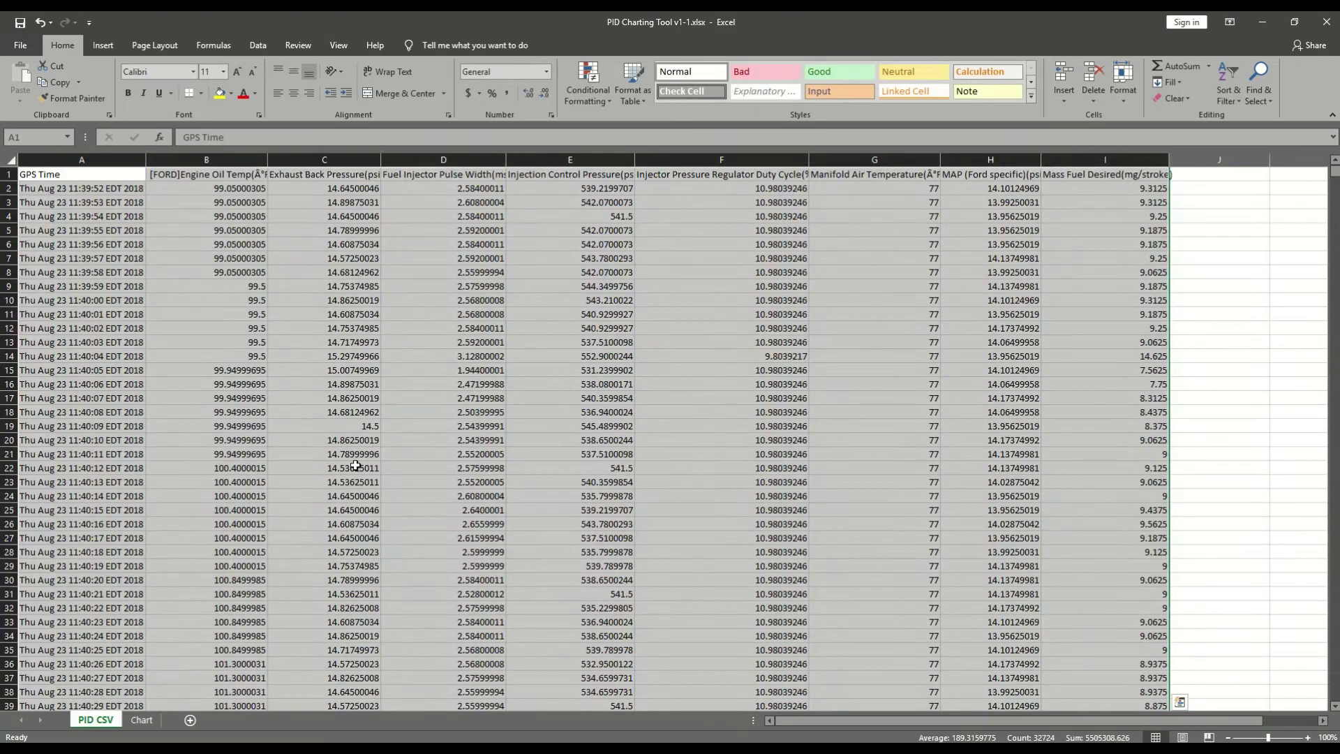
key(Delete)
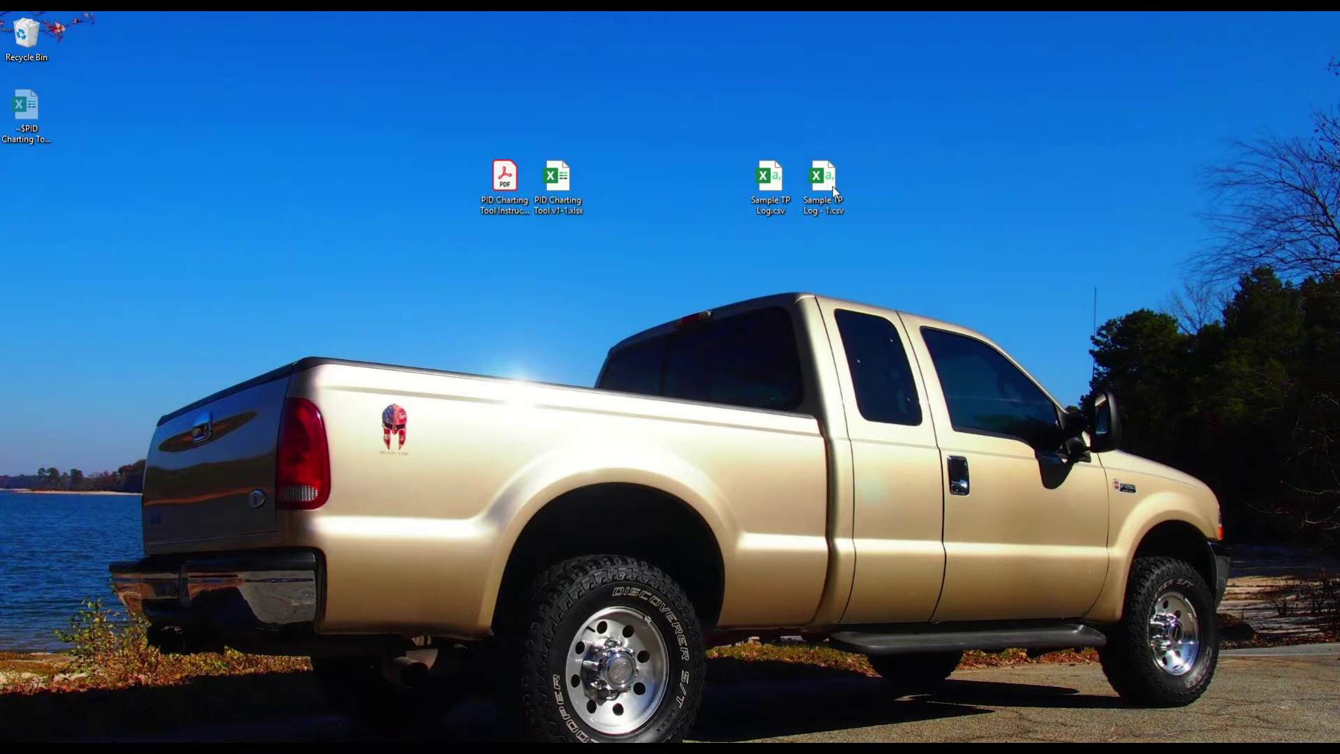
Step: Copy columns M–Q from Sample TP Log - 1.csv and paste them into A1 of PID CSV
double_click(824, 178)
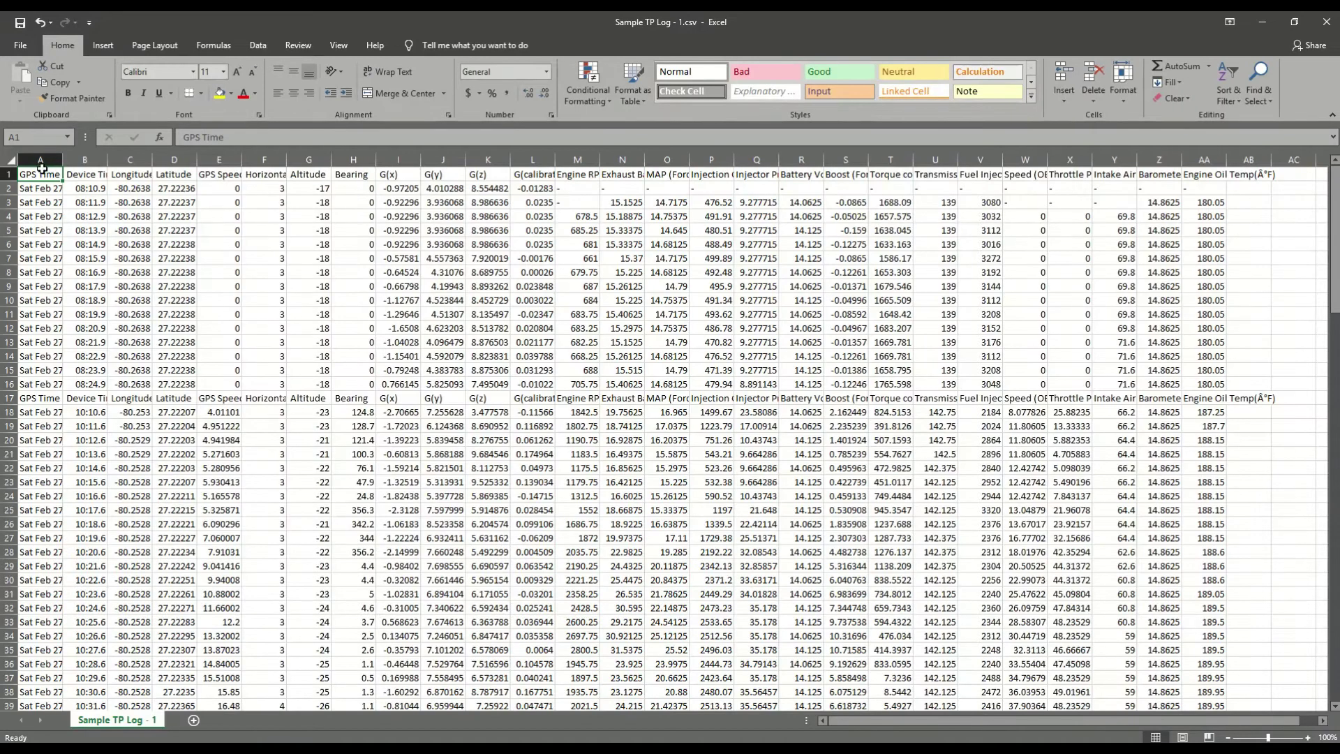
drag(42, 167, 607, 159)
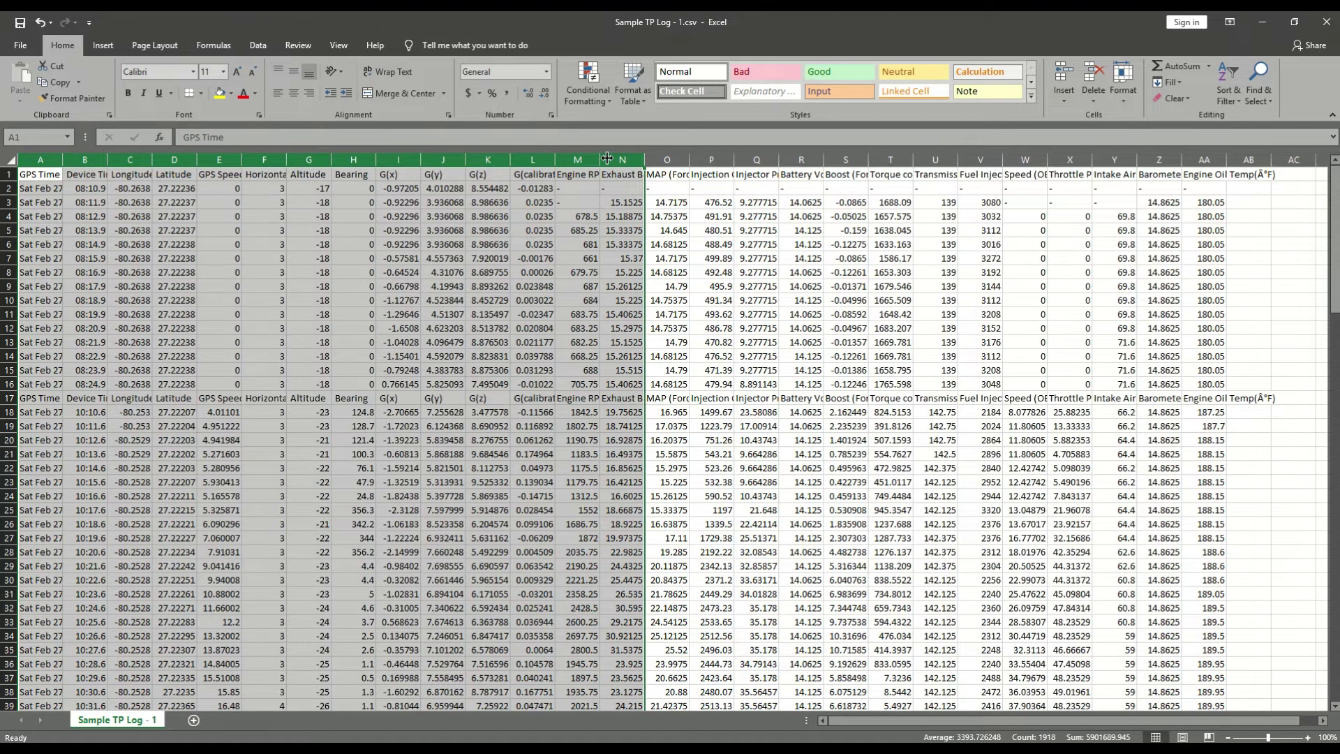
click(618, 159)
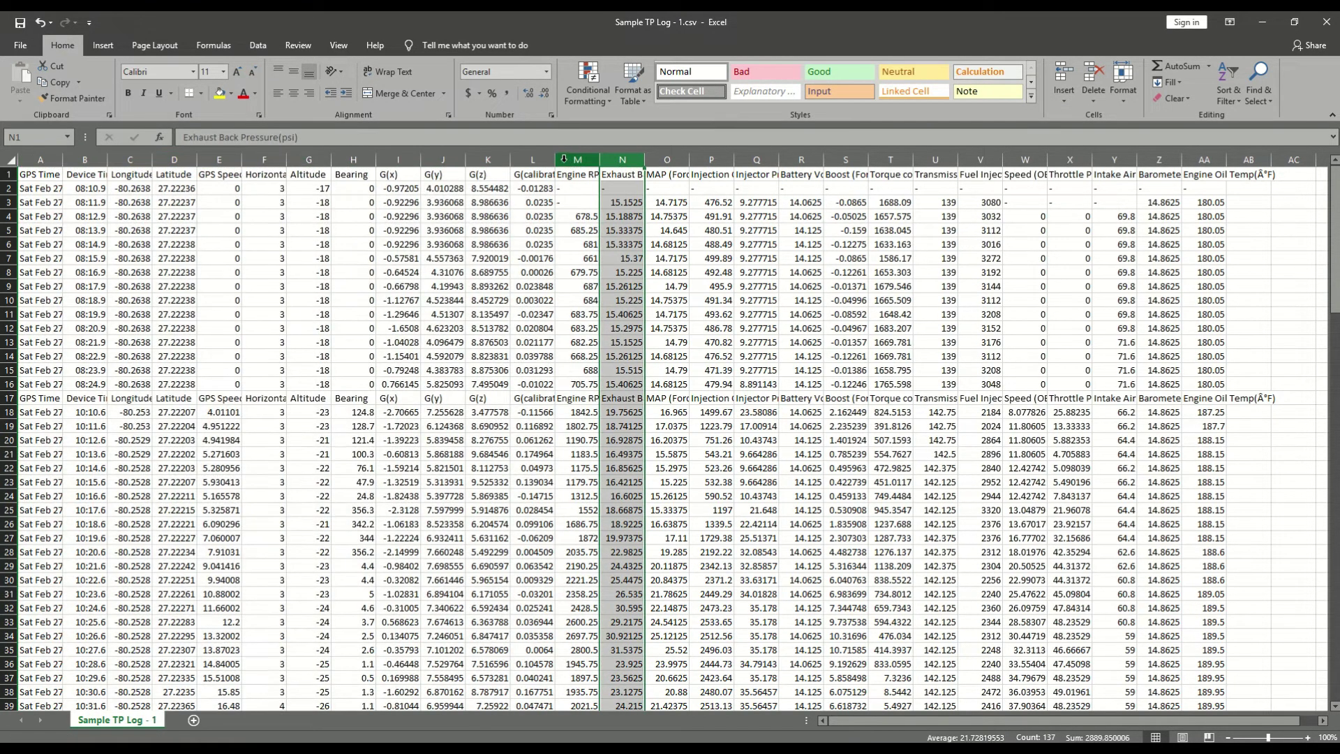
drag(564, 159, 752, 154)
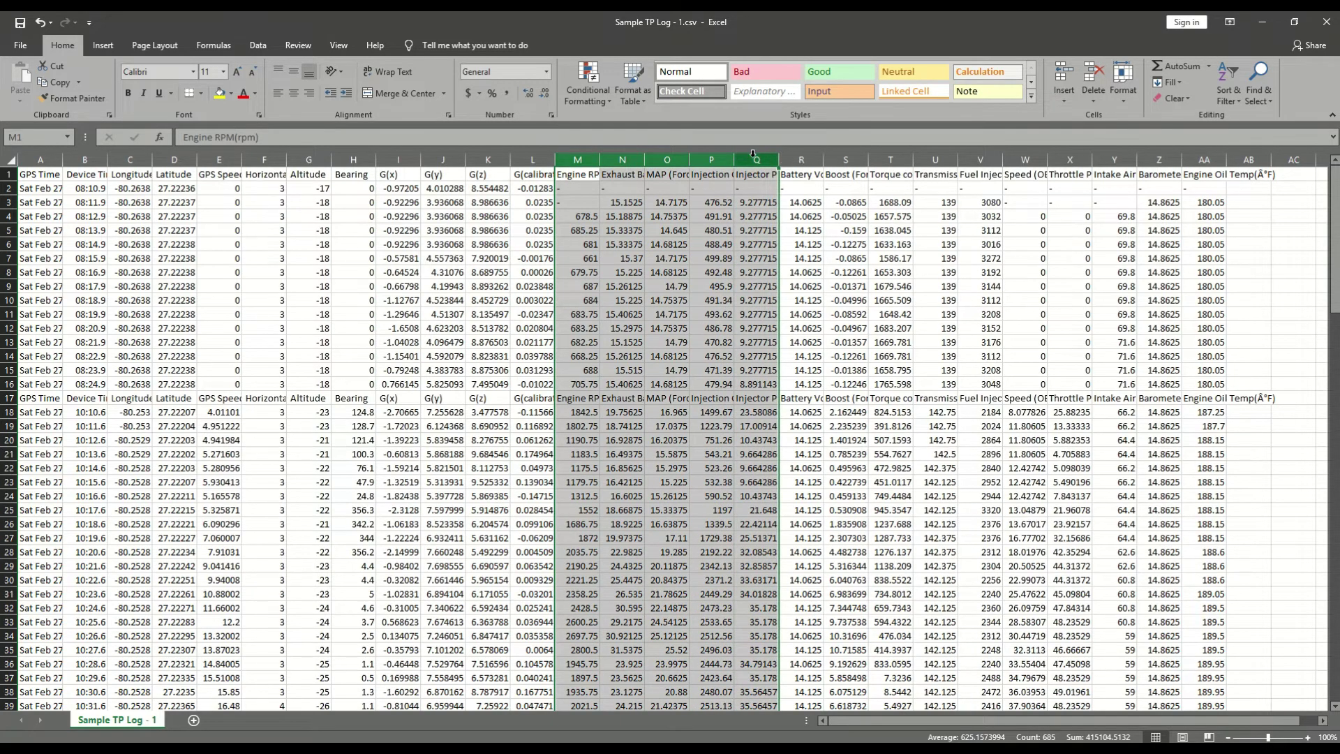
key(ctrl+c)
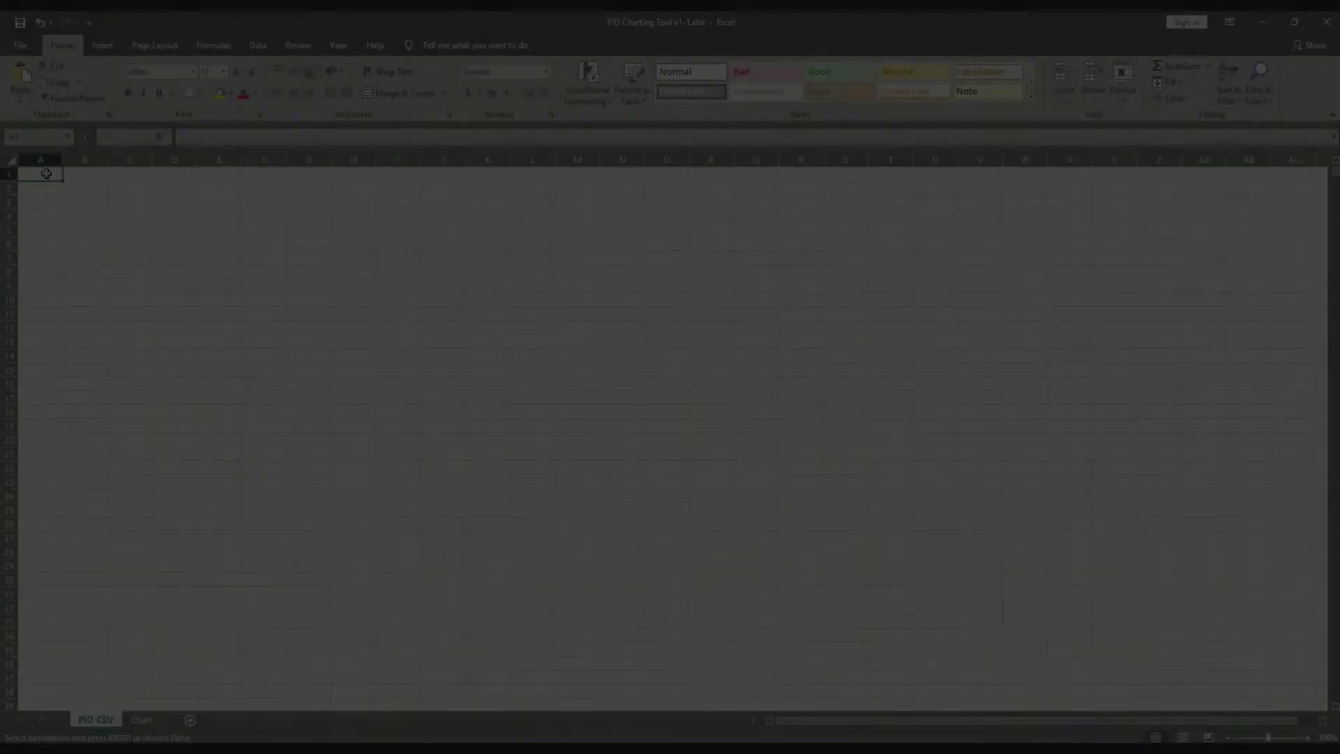
key(ctrl+v)
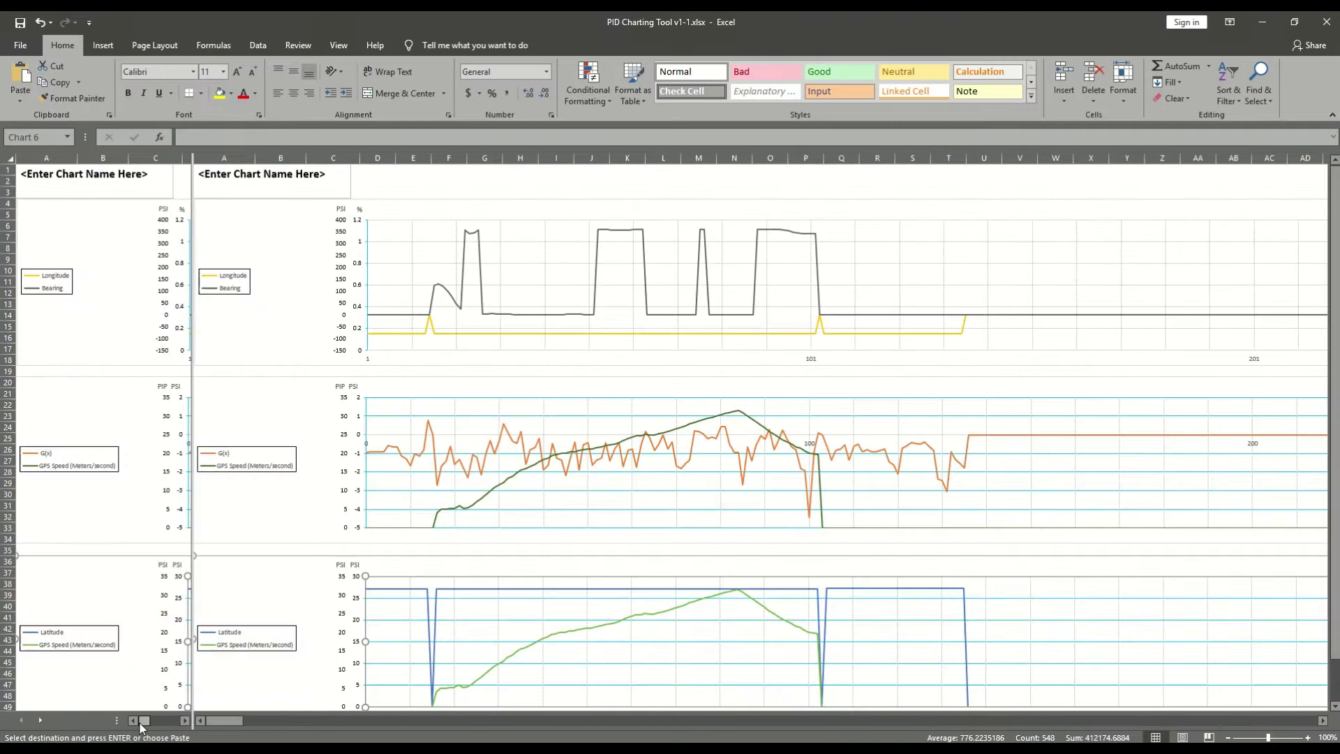
Step: Set the top chart's series to Exhaust Back Pressure(psi) and MAP (Ford specific)(psi)
click(533, 498)
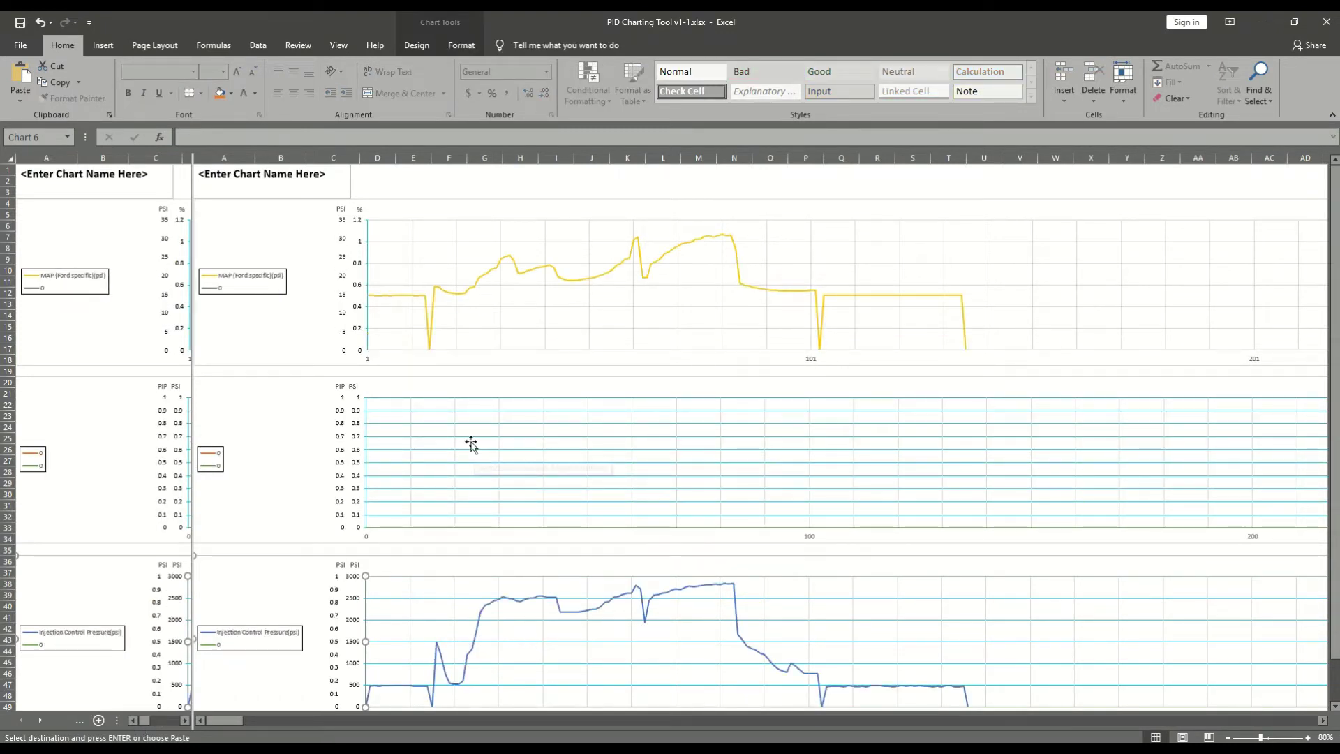
right_click(538, 311)
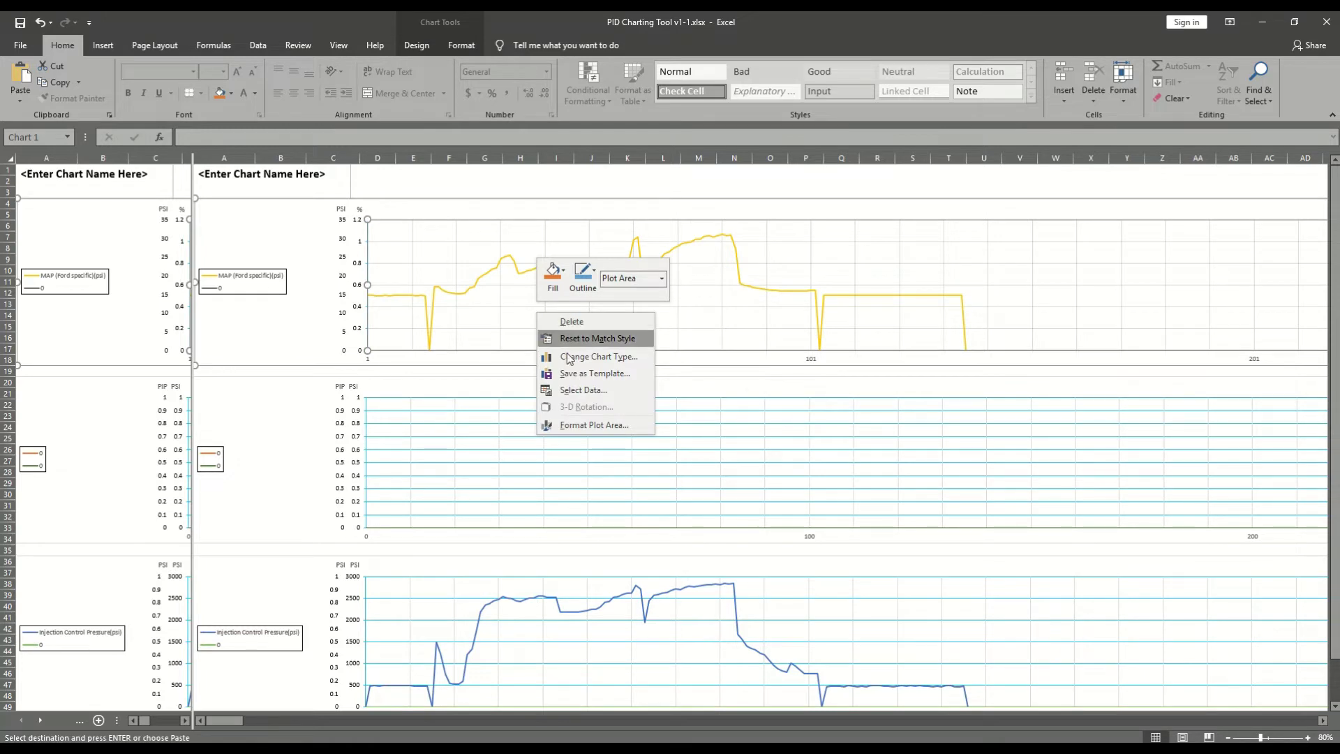
click(585, 390)
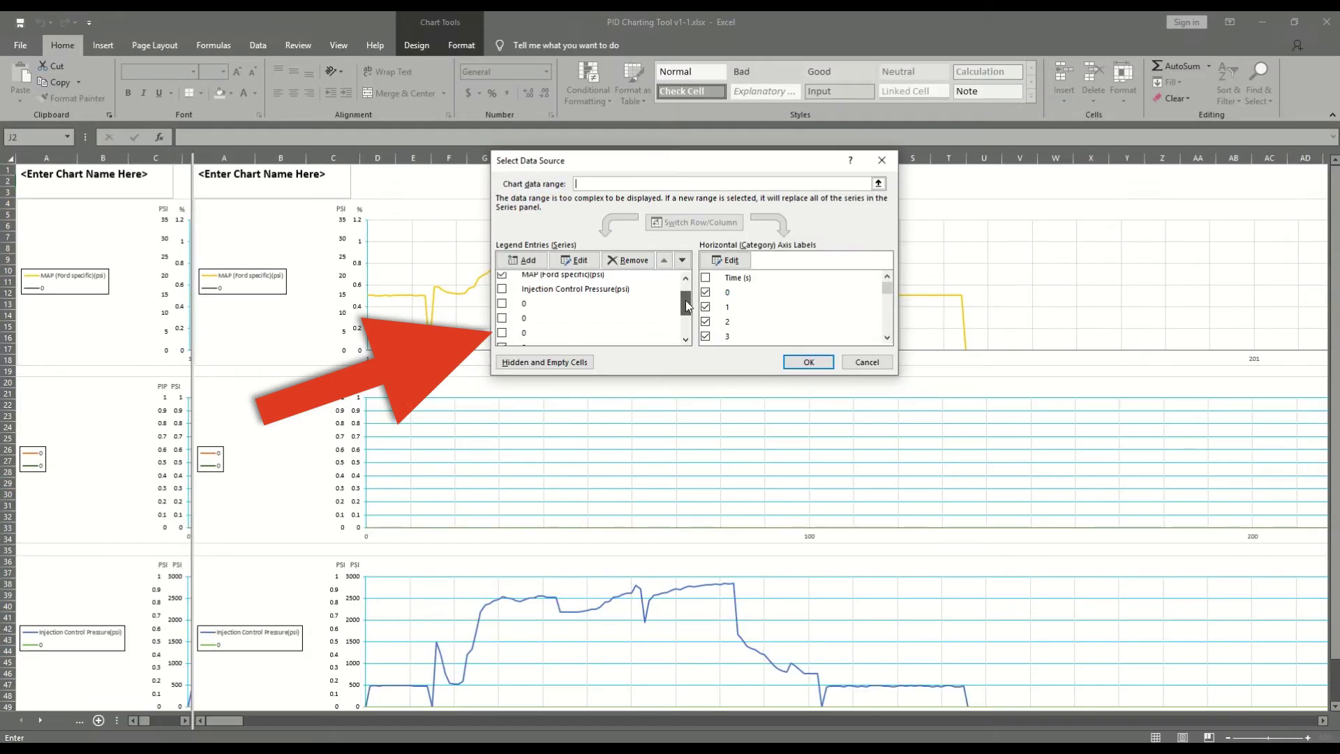
scroll(686, 307, down, 3)
click(502, 312)
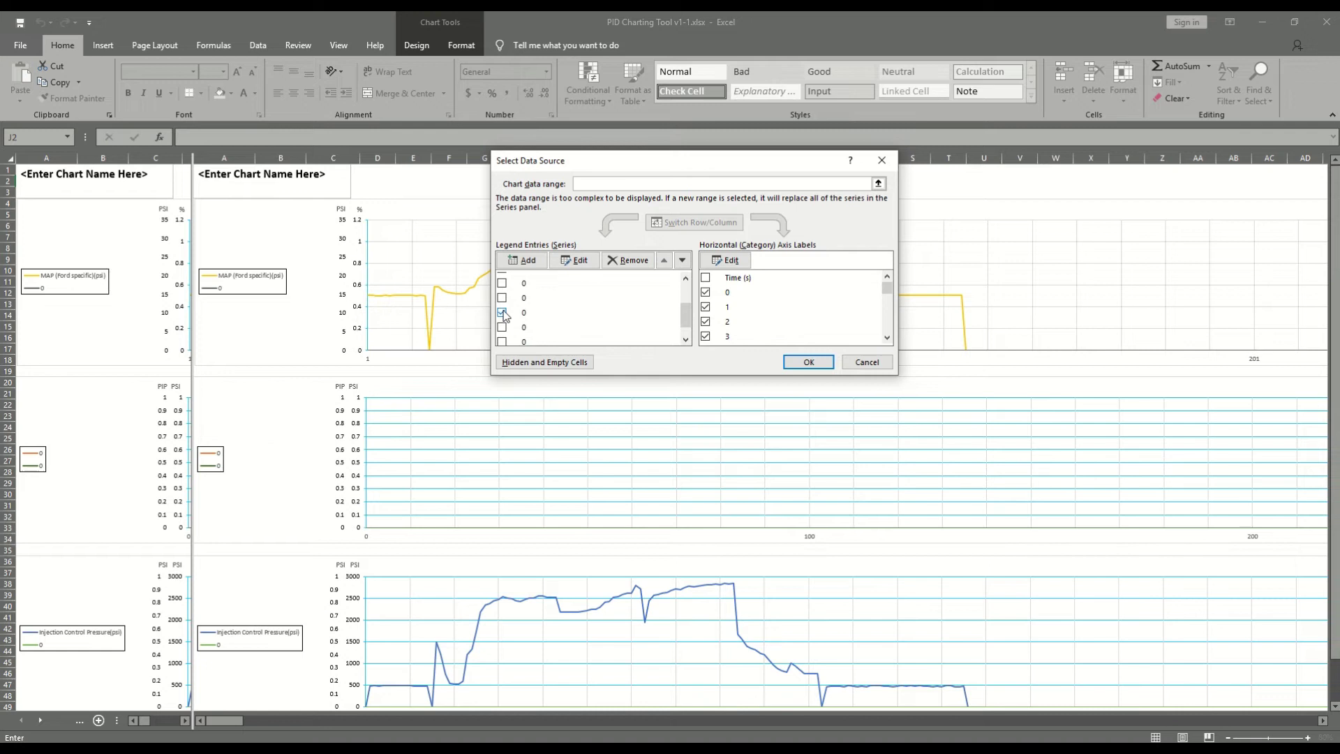
scroll(579, 315, up, 1)
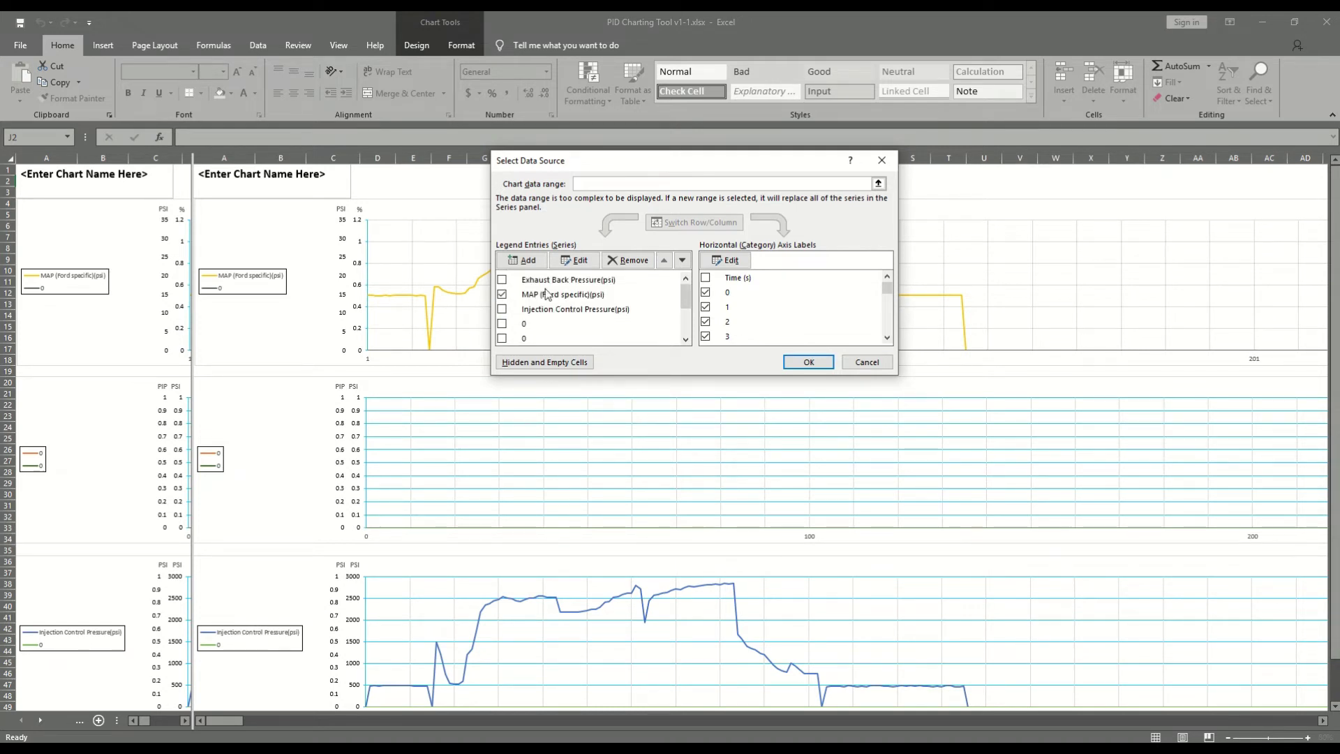
click(502, 279)
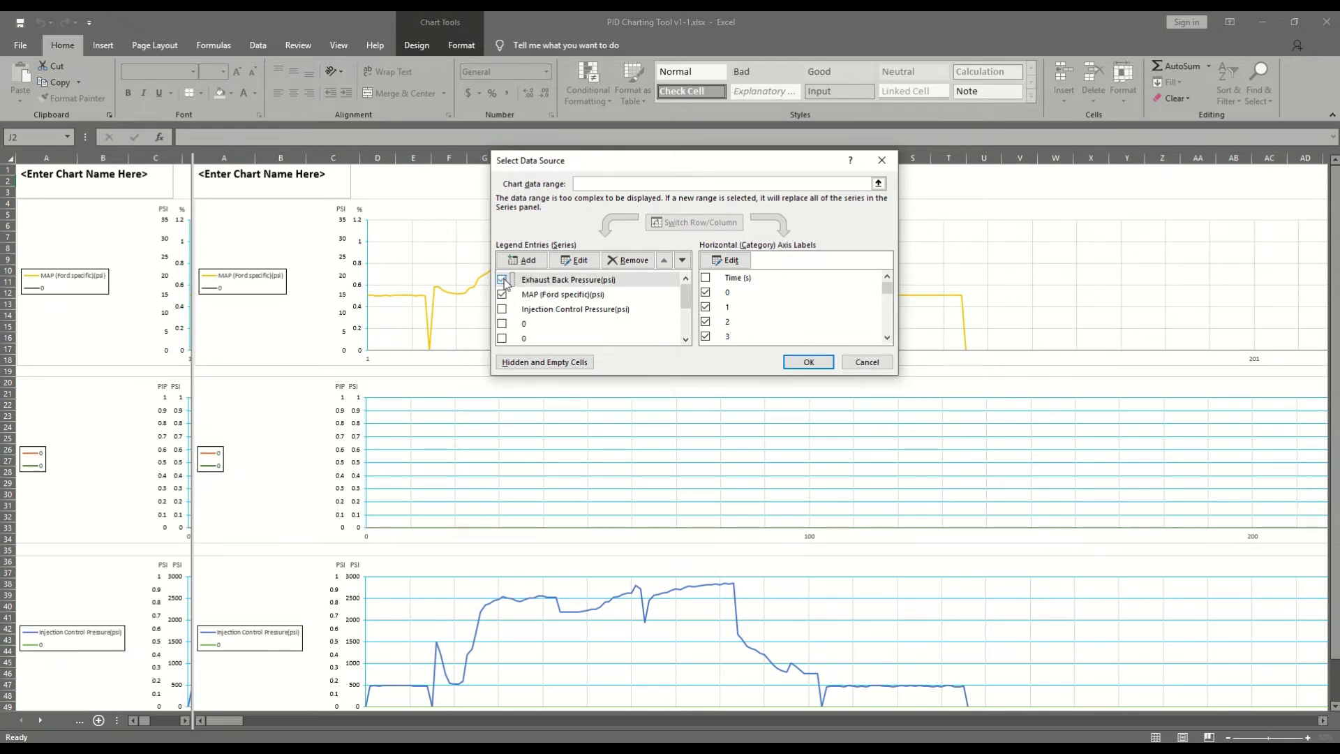
click(807, 362)
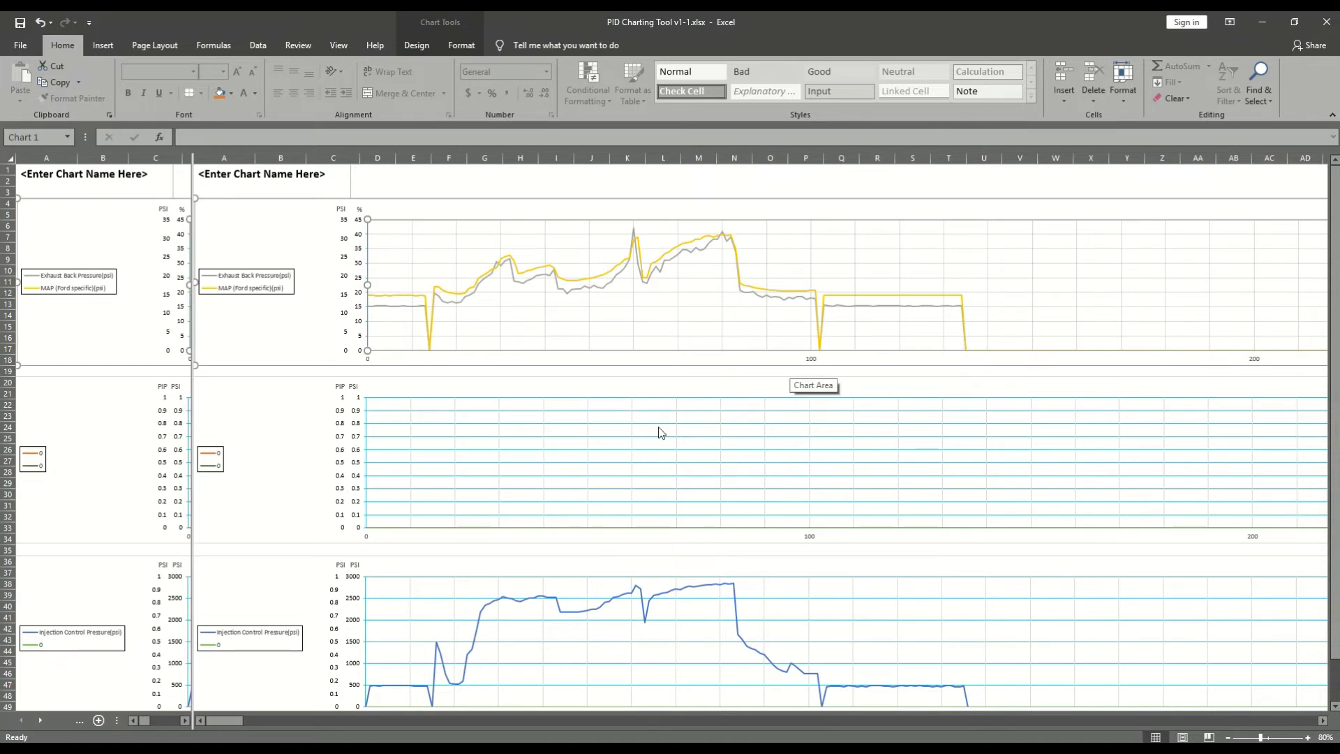
Step: Replace the middle chart's blank 0 series with Injection Control Pressure(psi)
right_click(470, 458)
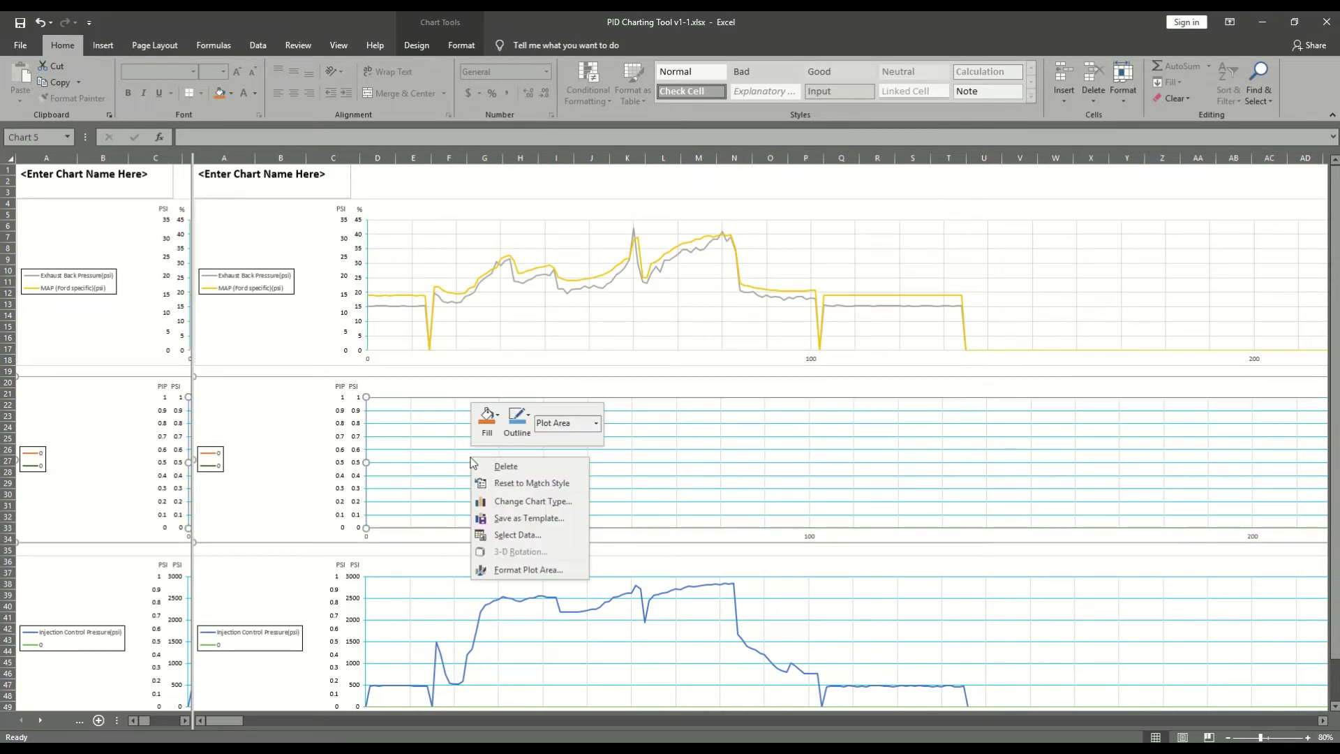
click(520, 534)
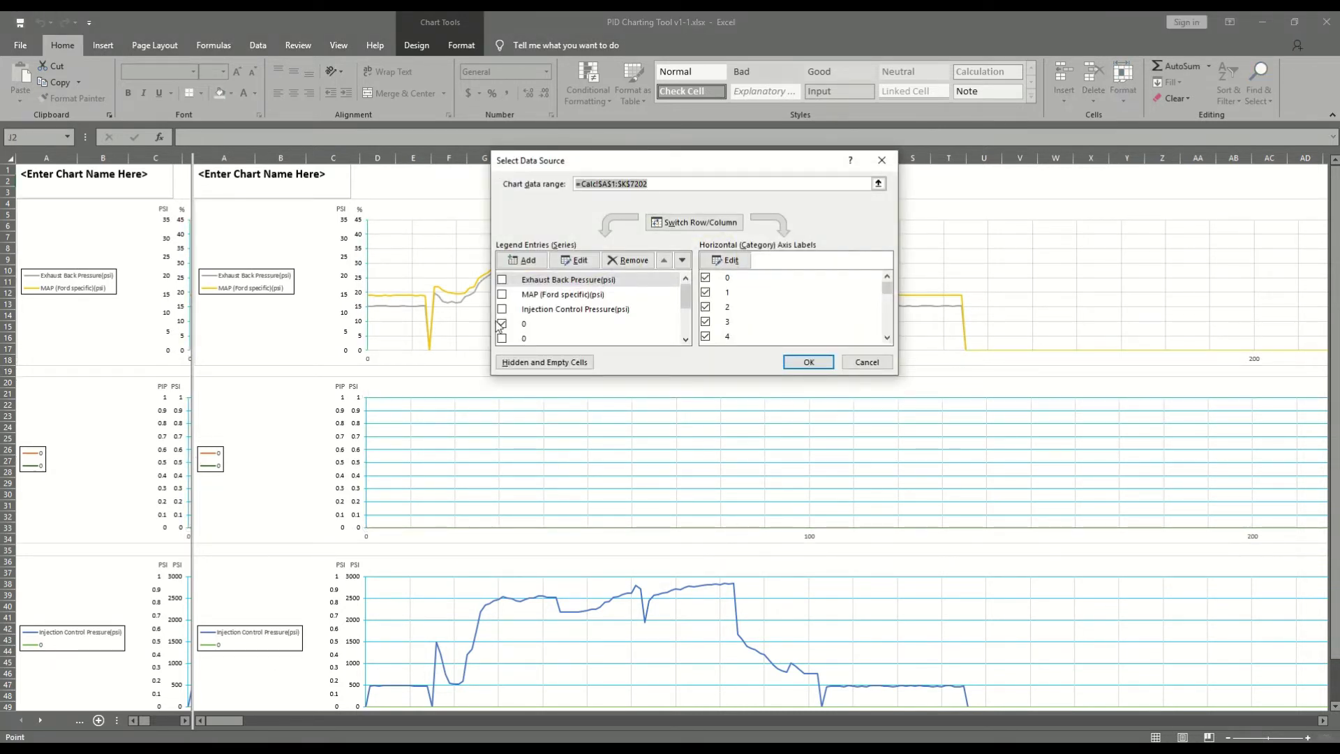
scroll(549, 316, down, 5)
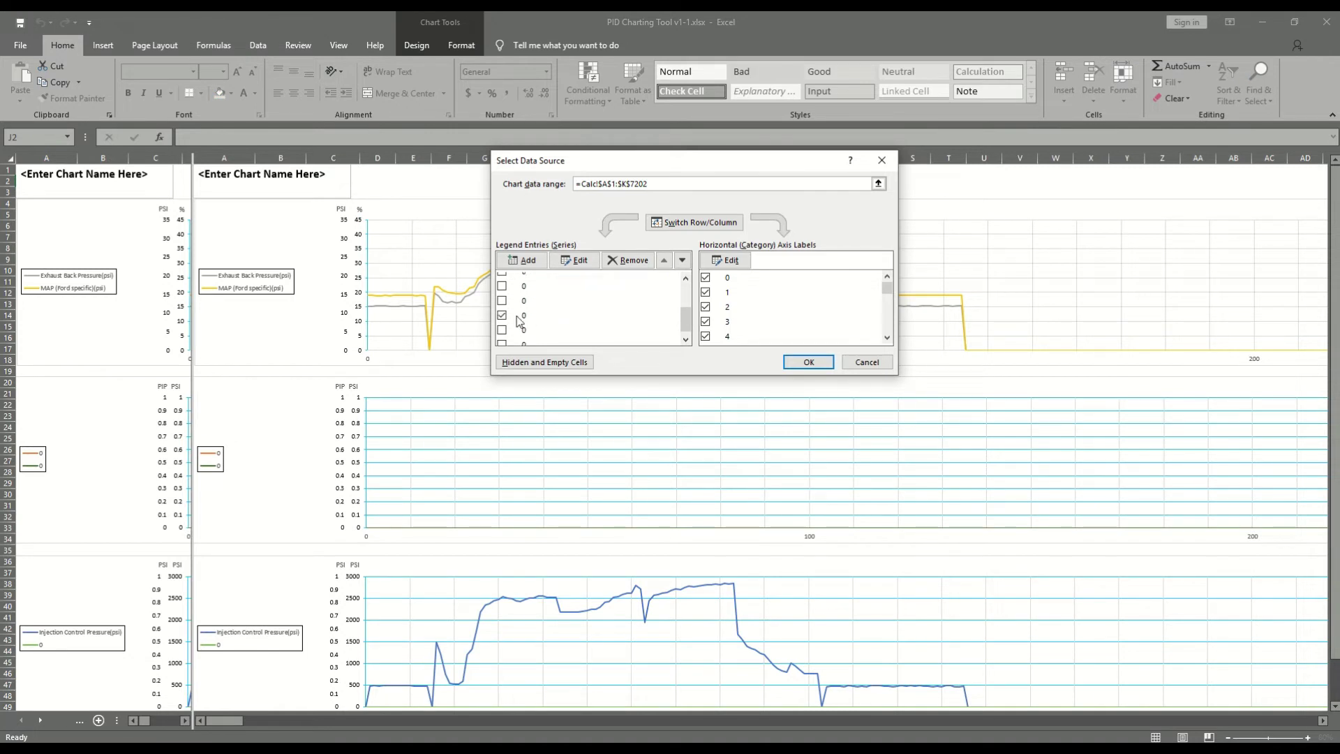
click(502, 315)
scroll(573, 323, up, 5)
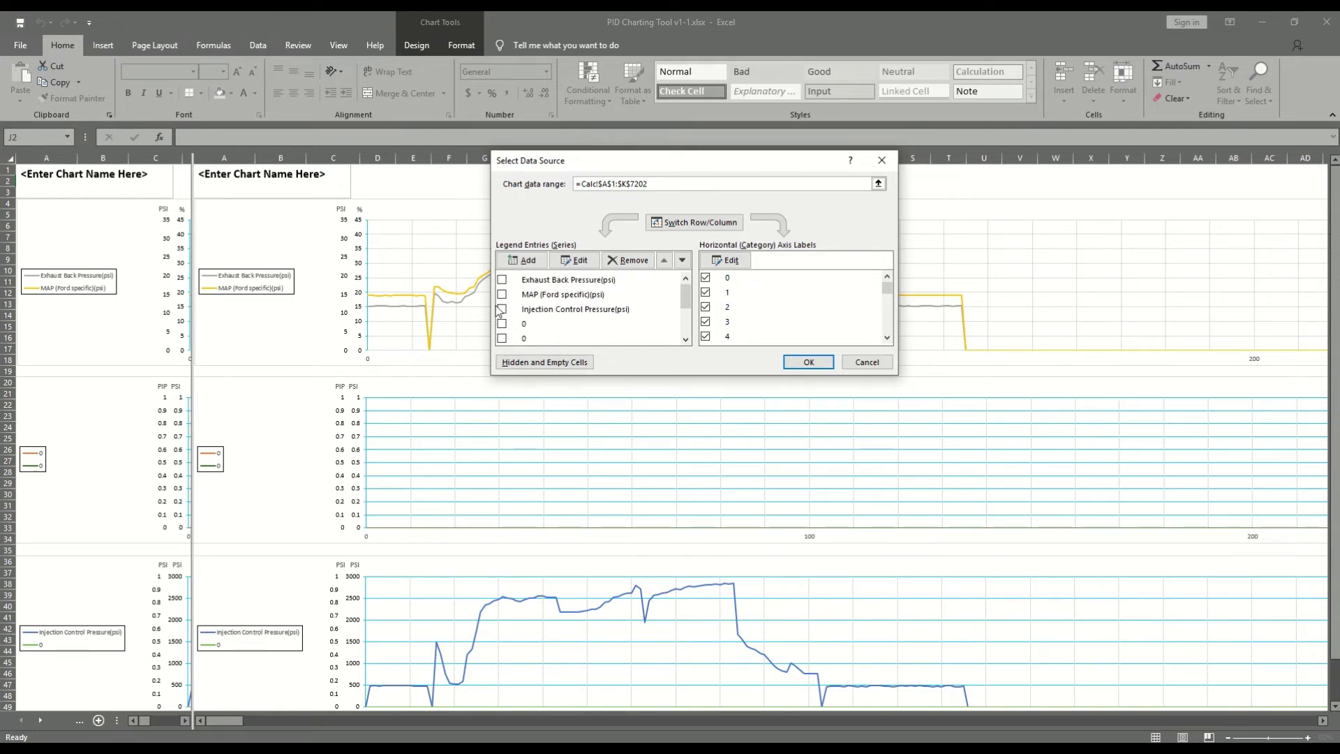
click(502, 308)
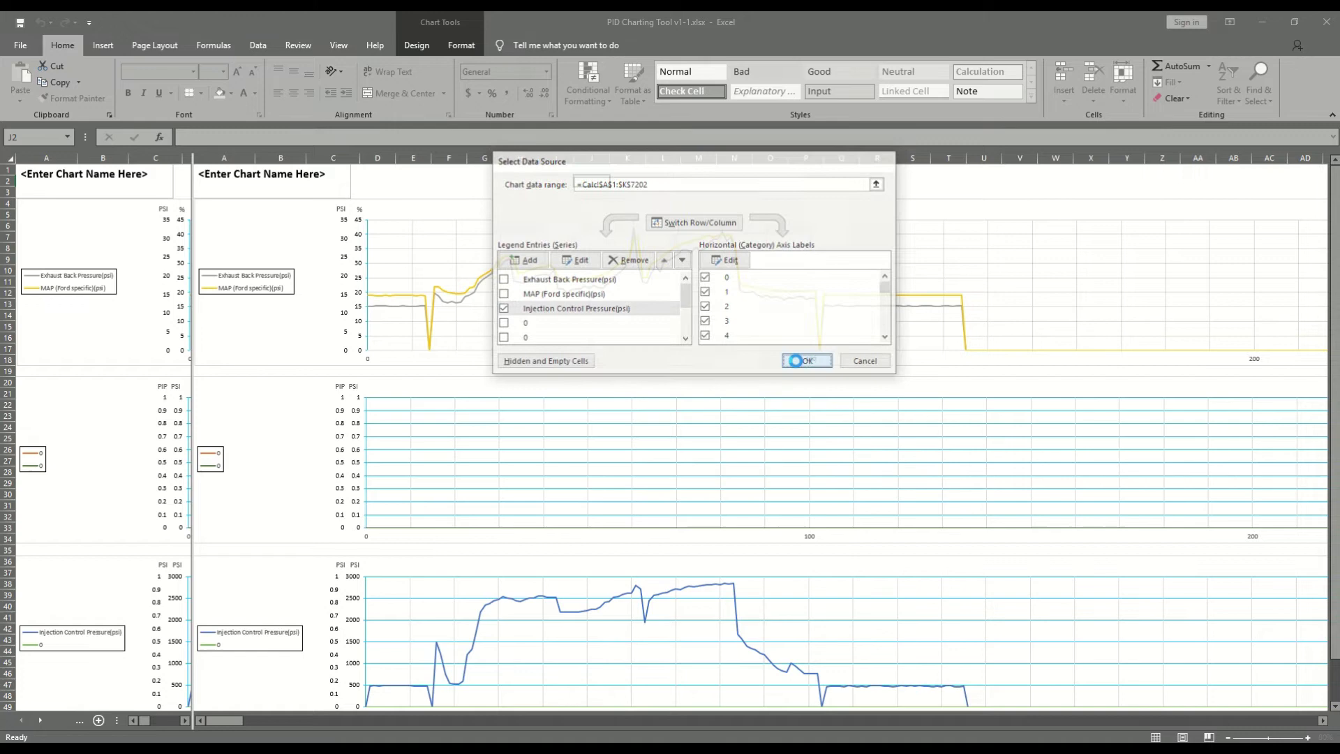
click(808, 362)
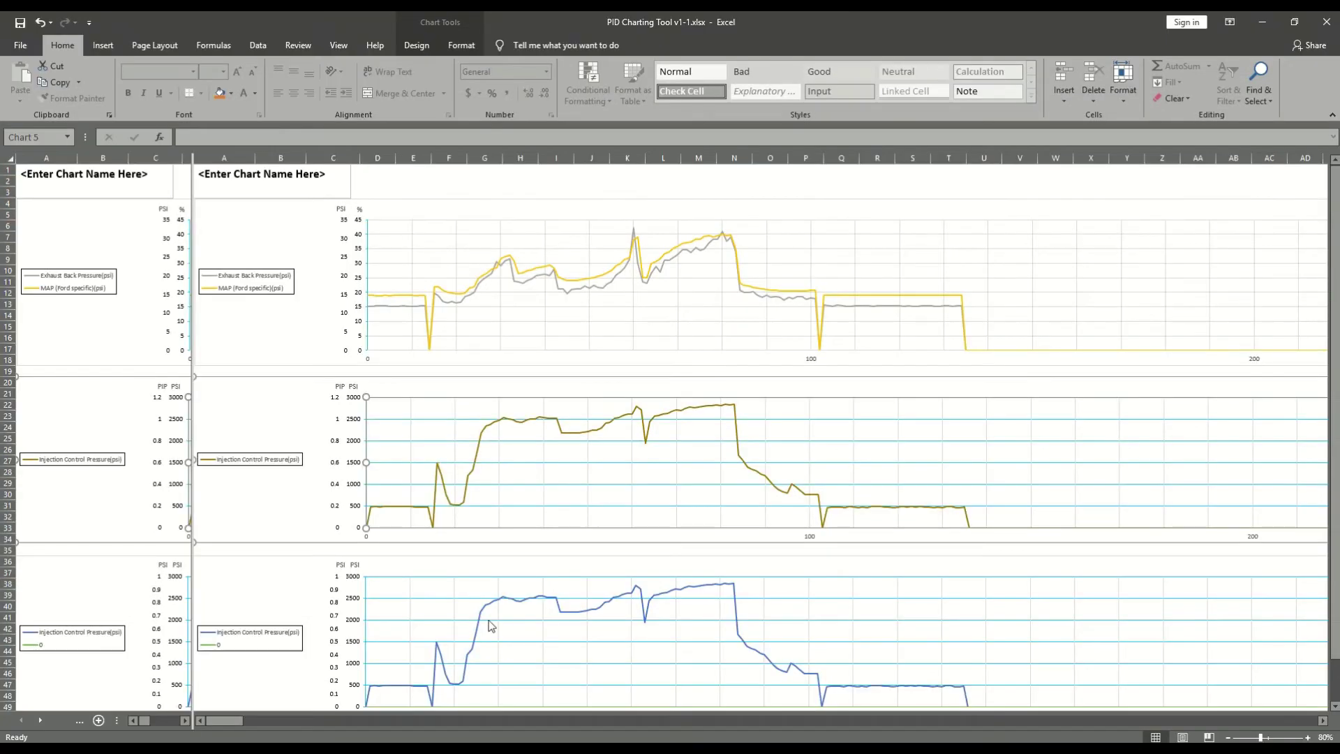
Step: Remove Injection Control Pressure and the blank series from the bottom chart
right_click(489, 624)
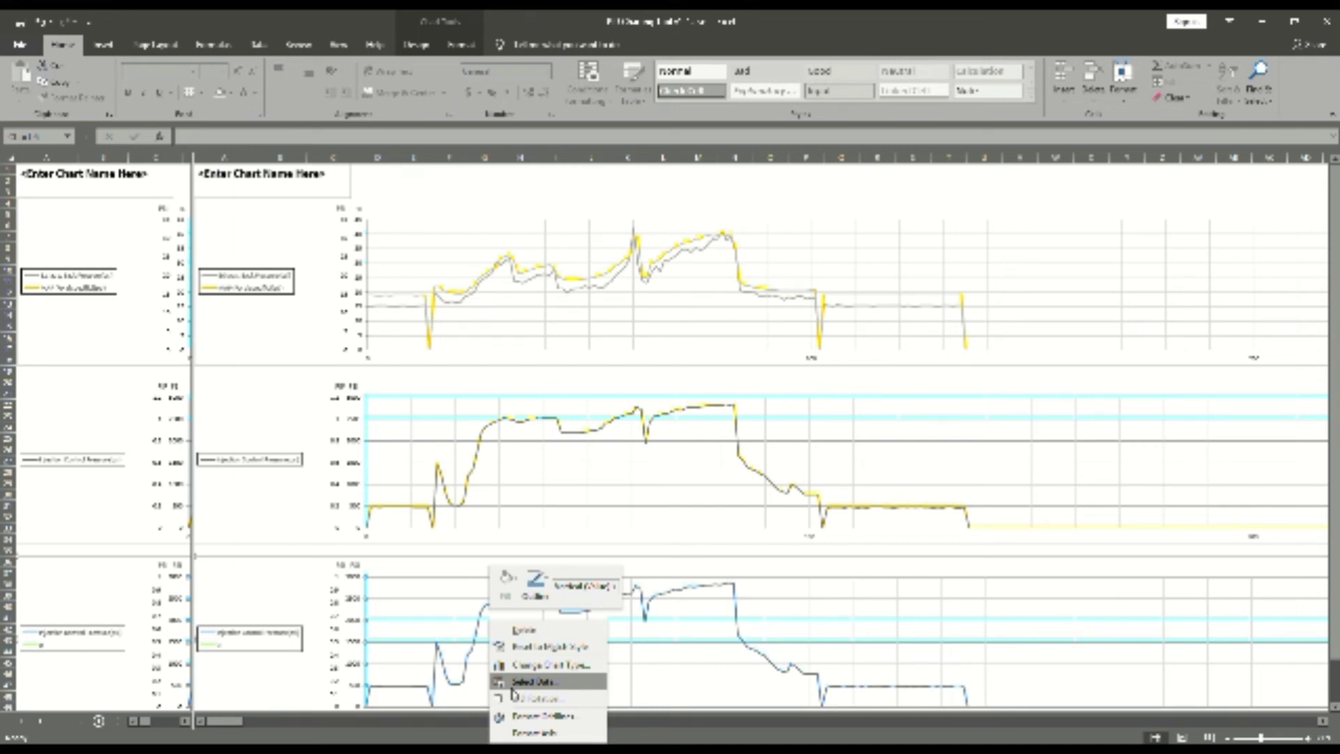
click(513, 684)
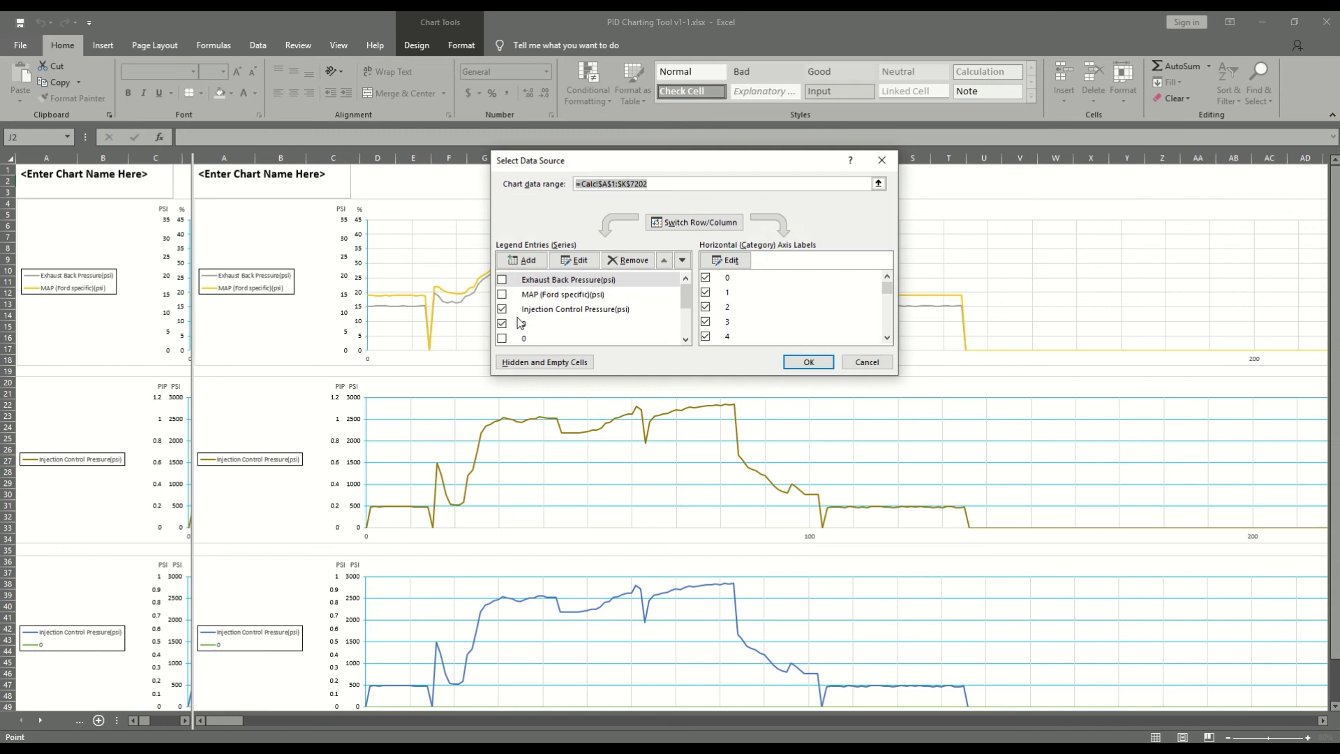
click(502, 323)
click(501, 309)
click(806, 361)
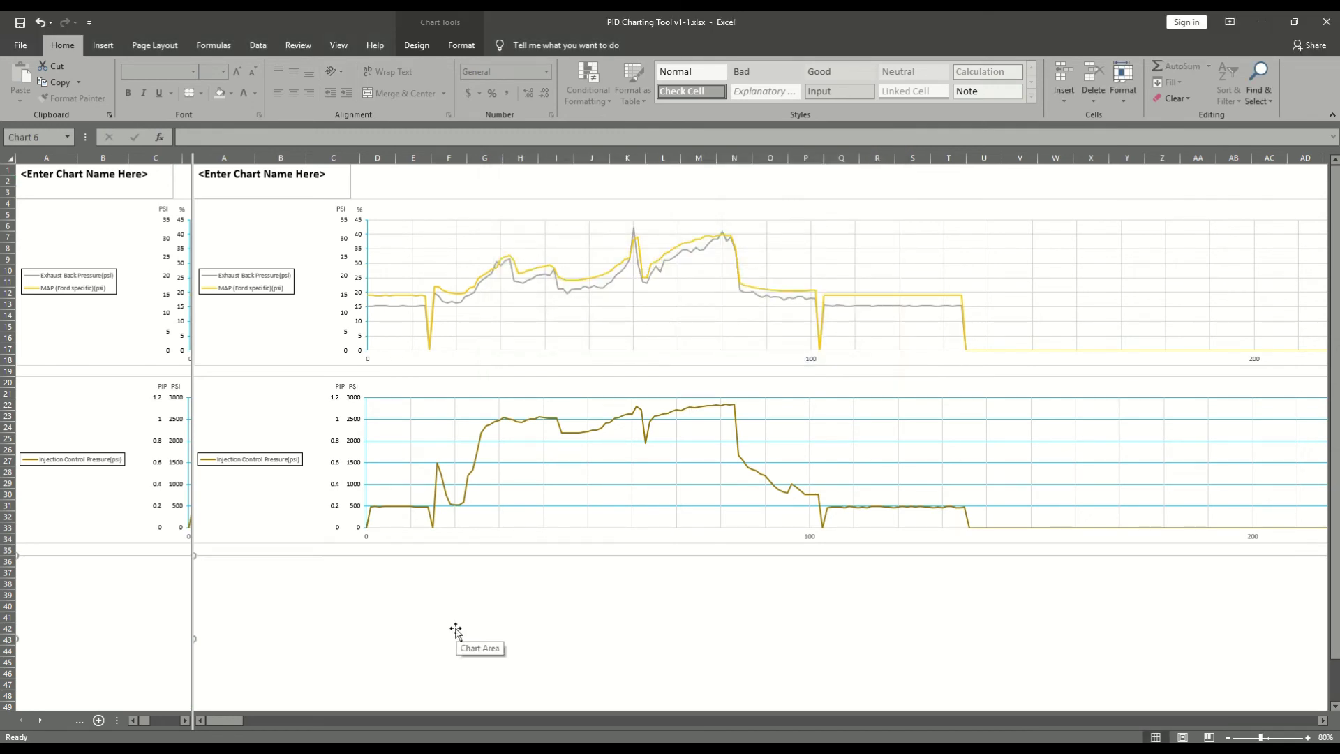
Step: Add MAP (Ford specific)(psi) as the bottom chart's series
right_click(464, 587)
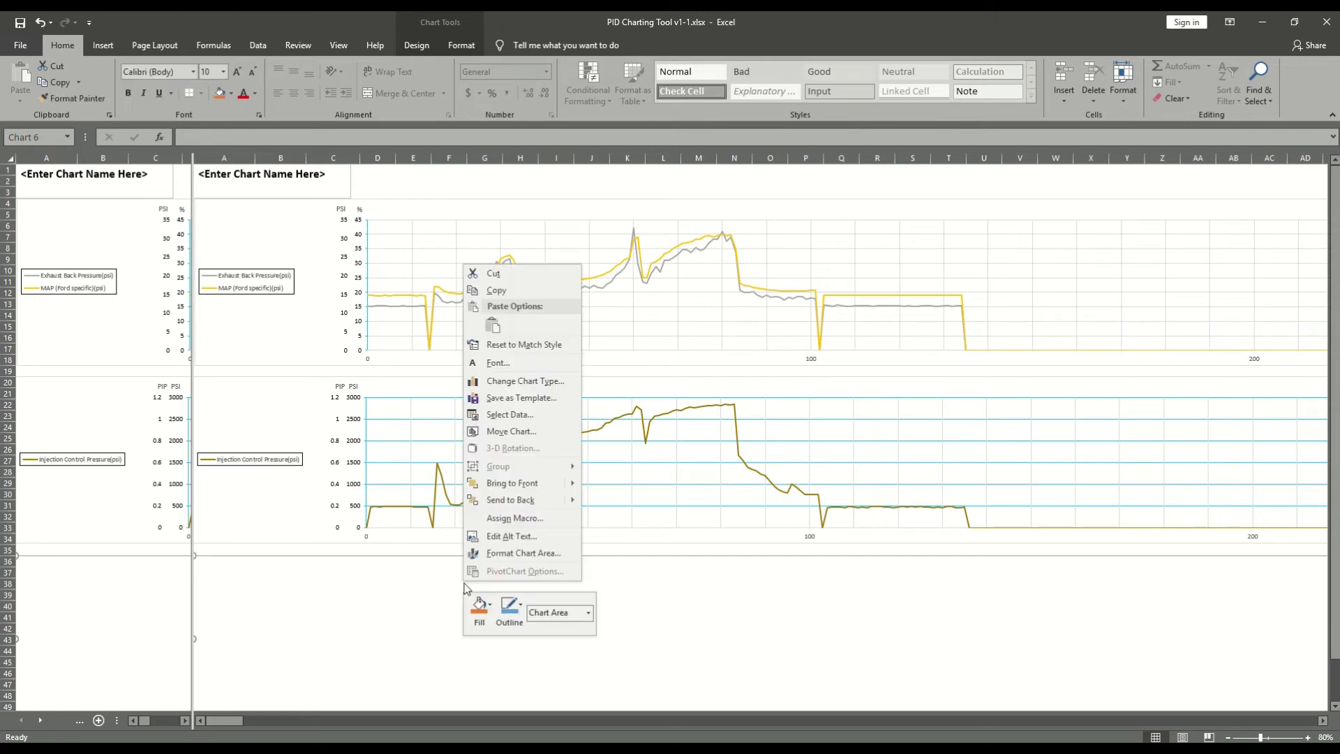
right_click(424, 657)
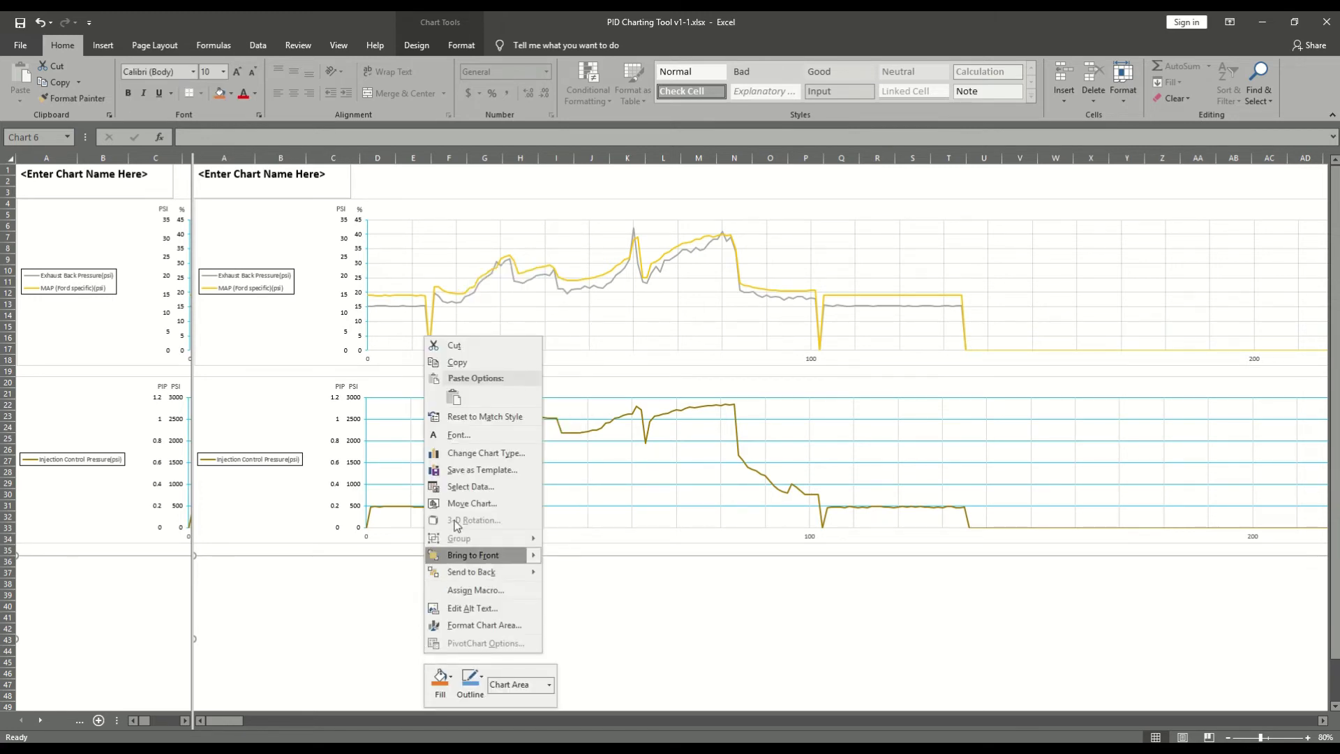
click(464, 486)
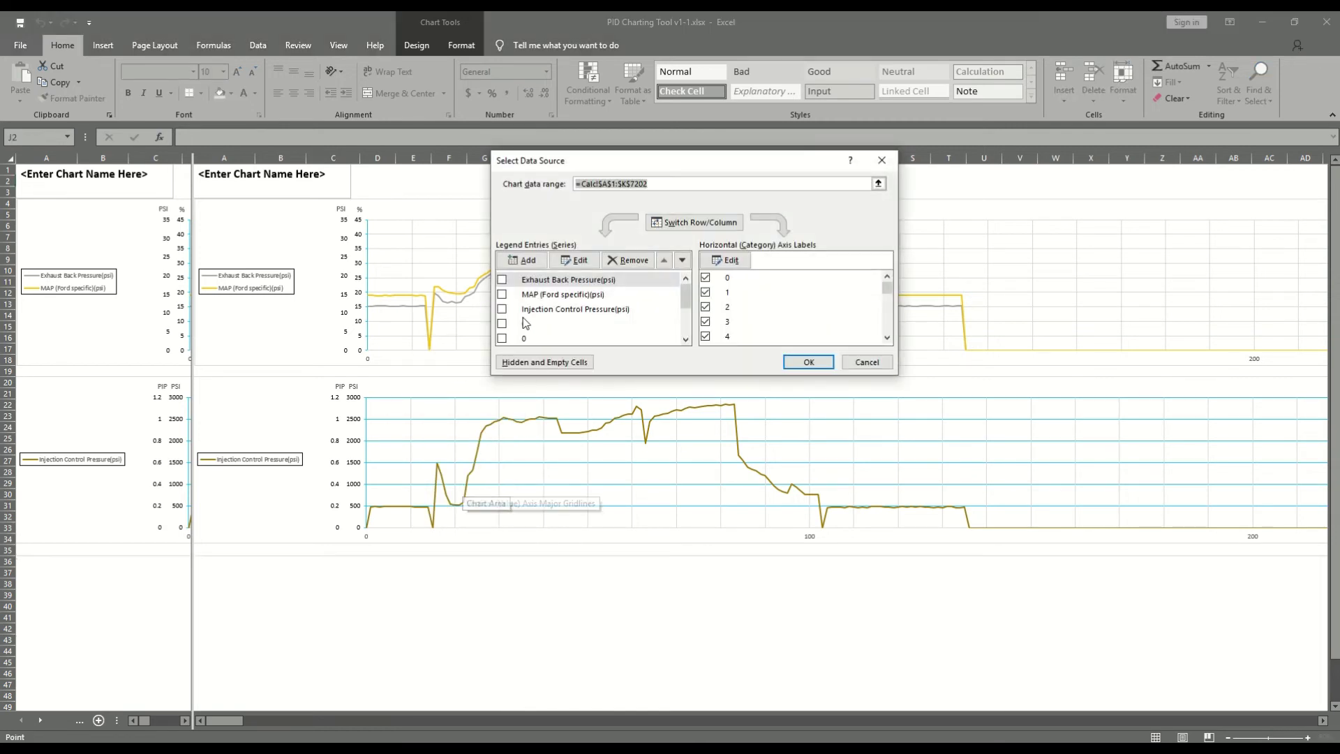
click(503, 295)
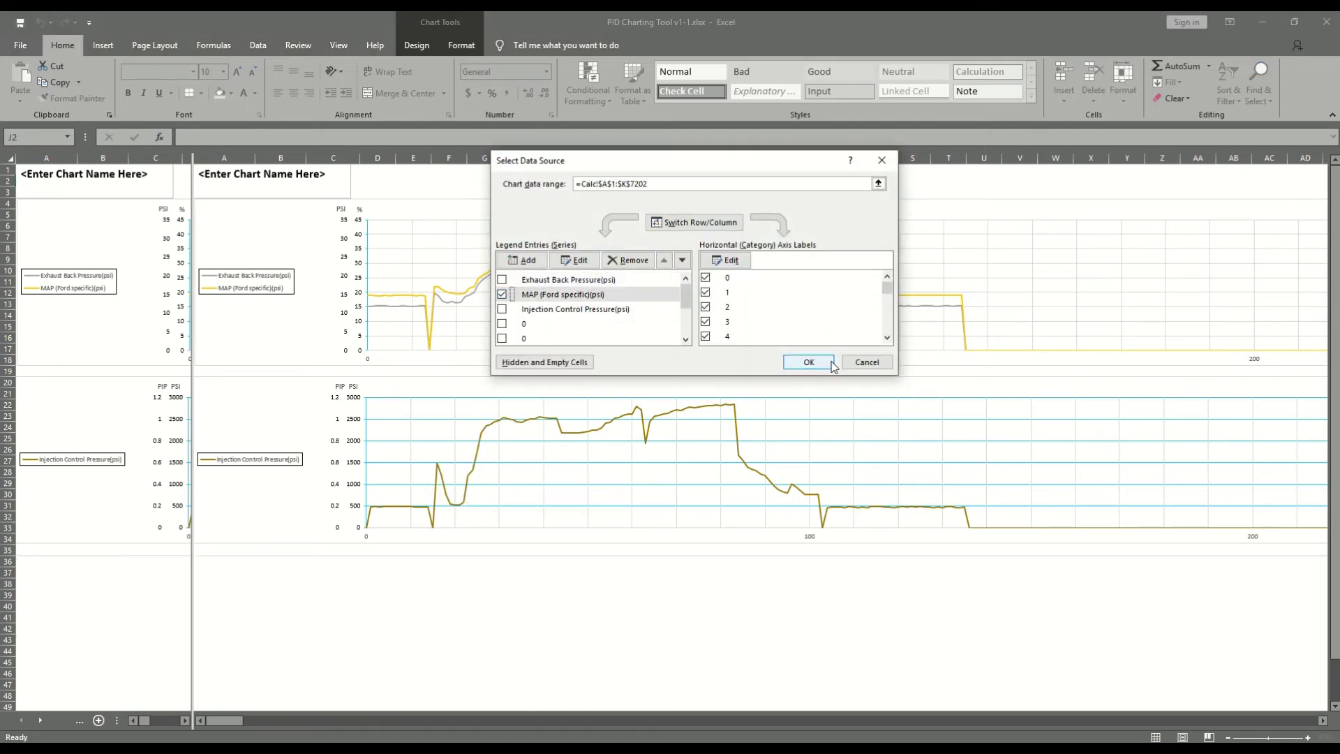
click(810, 361)
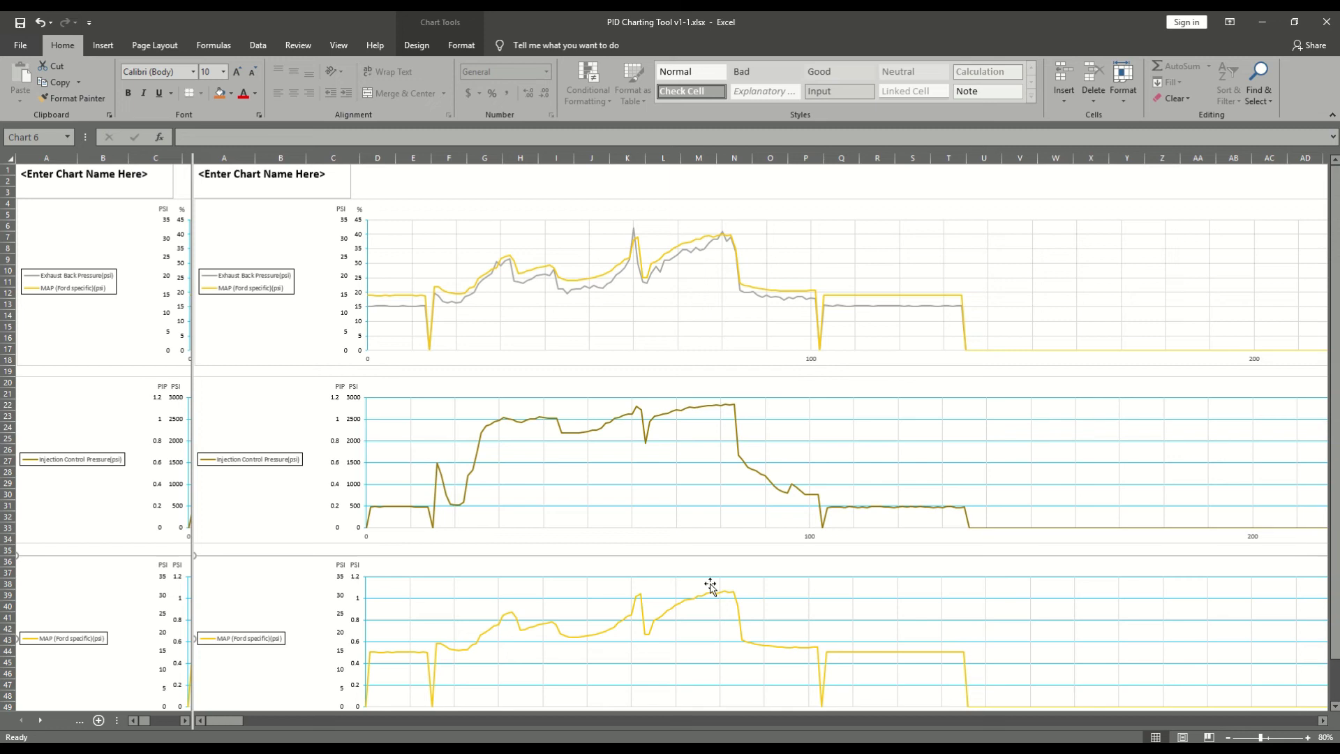
scroll(710, 586, down, 1)
Step: Open the File backstage view with its list of recent workbooks, ready to save the charting workbook
scroll(710, 586, up, 1)
click(22, 48)
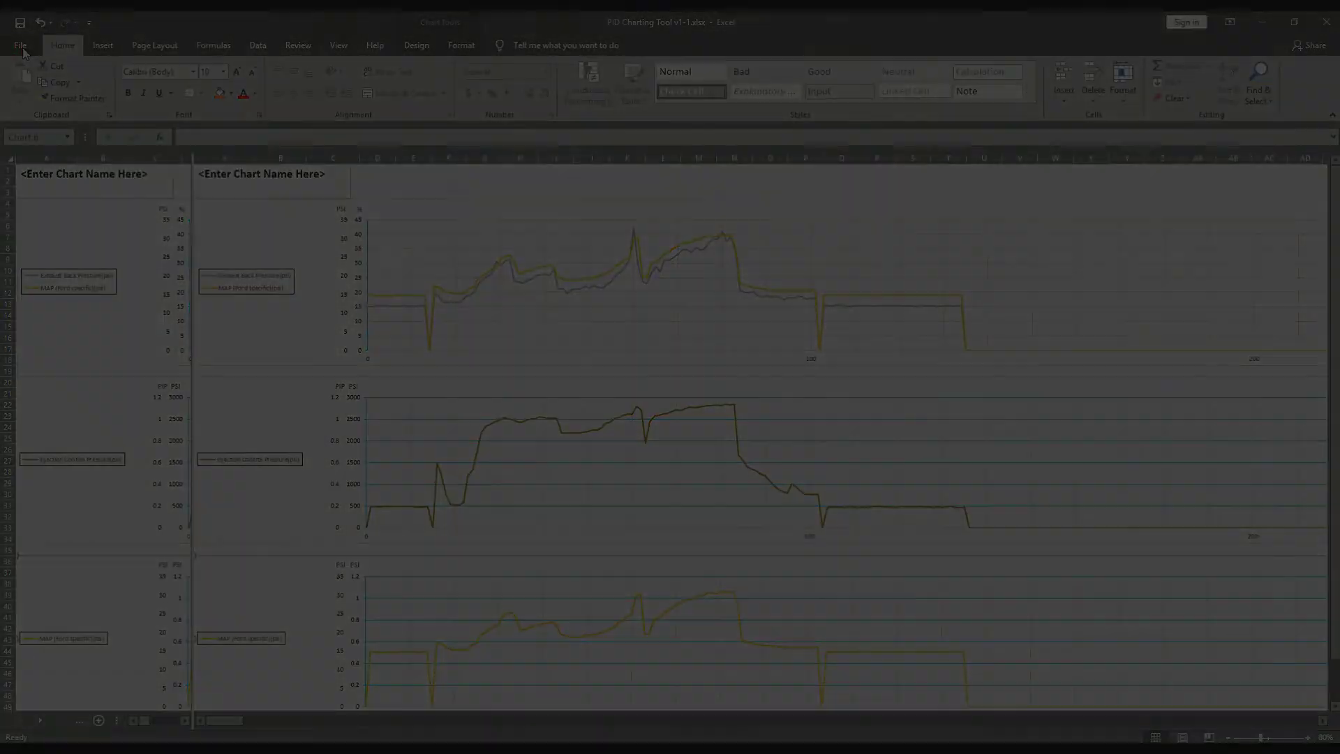